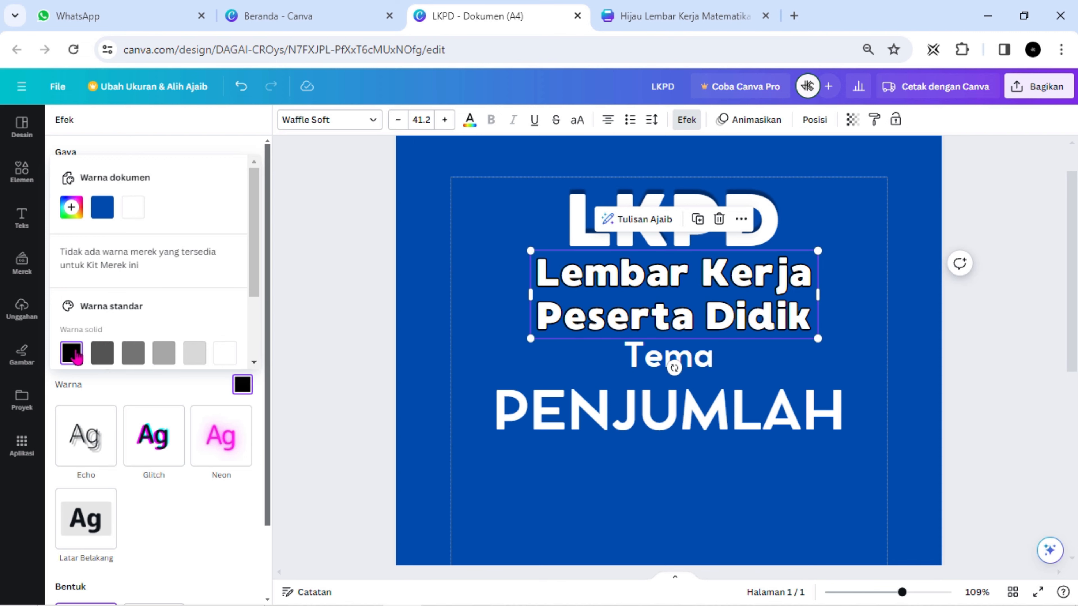
# Step: Align the PENJUMLAH title horizontally beneath the Tema line on the cover
pyautogui.click(337, 288)
pyautogui.click(699, 366)
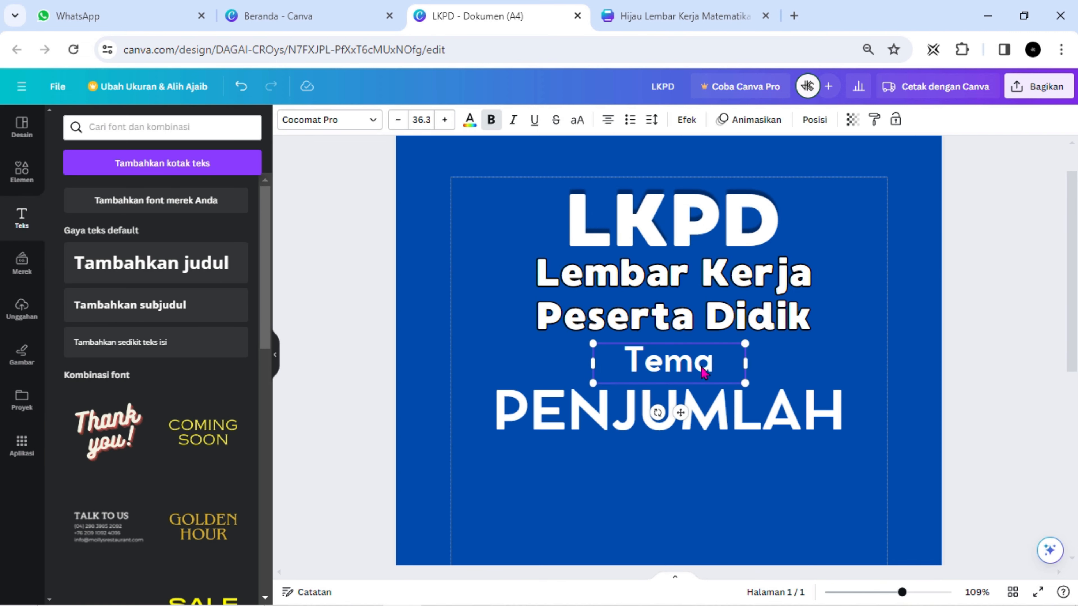
pyautogui.click(828, 408)
pyautogui.moveTo(713, 410); pyautogui.dragTo(718, 410)
pyautogui.scroll(-1, 788, 355)
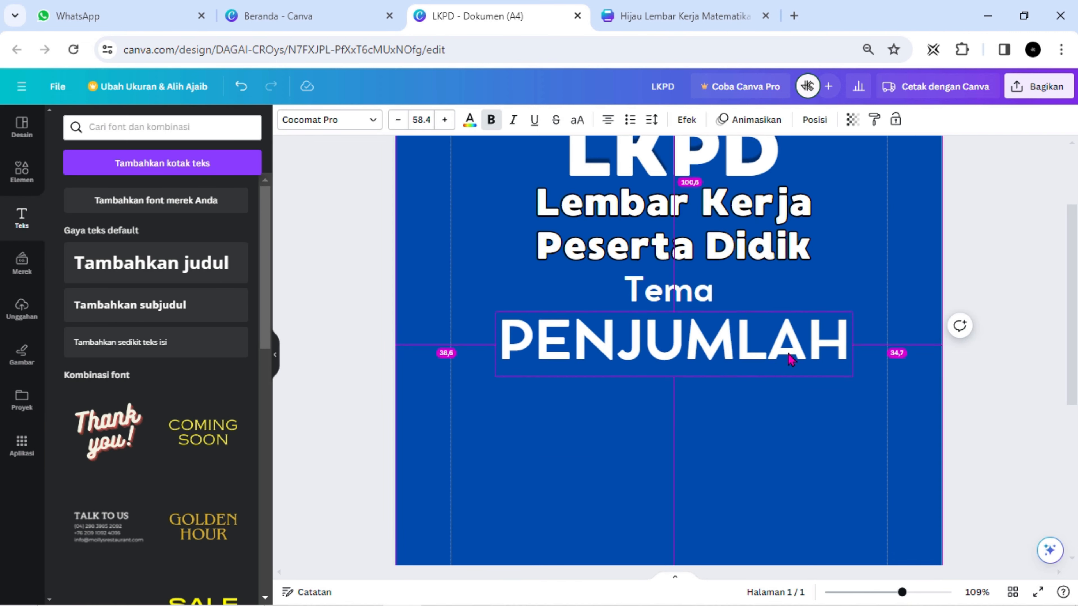
pyautogui.scroll(-2, 788, 354)
pyautogui.scroll(-2, 765, 356)
pyautogui.click(635, 370)
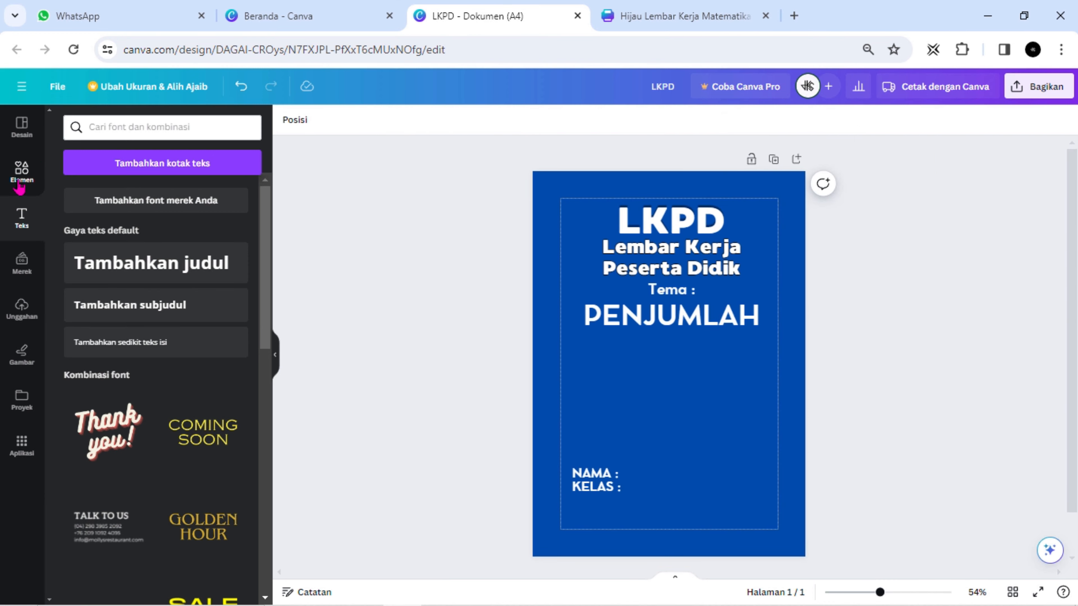
# Step: Search the elements for "ANAK-ANAK SEKOLAH" and show all matching graphics
pyautogui.click(21, 172)
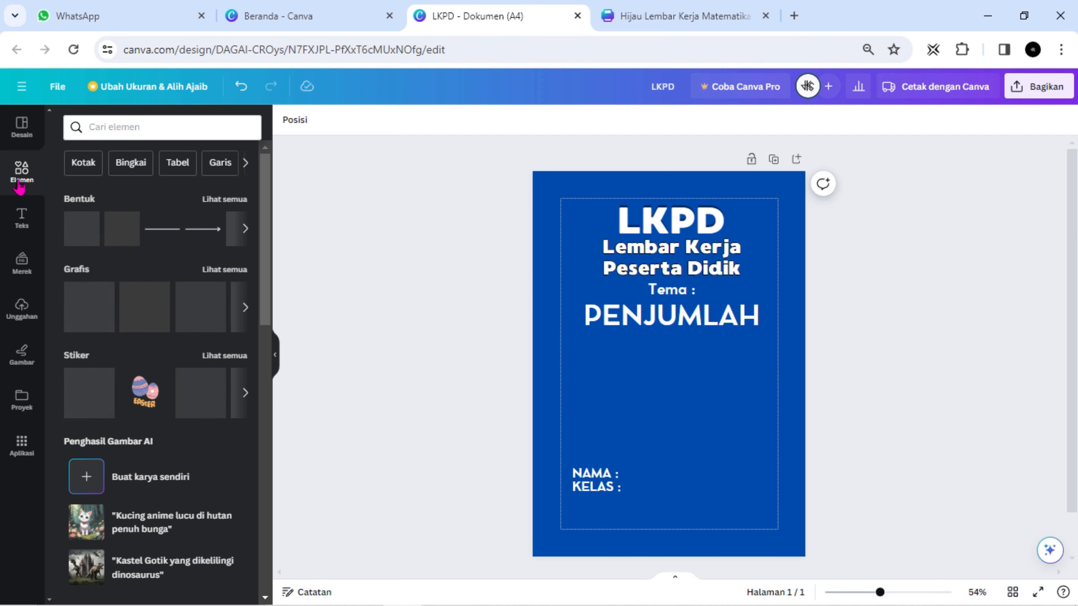
pyautogui.click(162, 133)
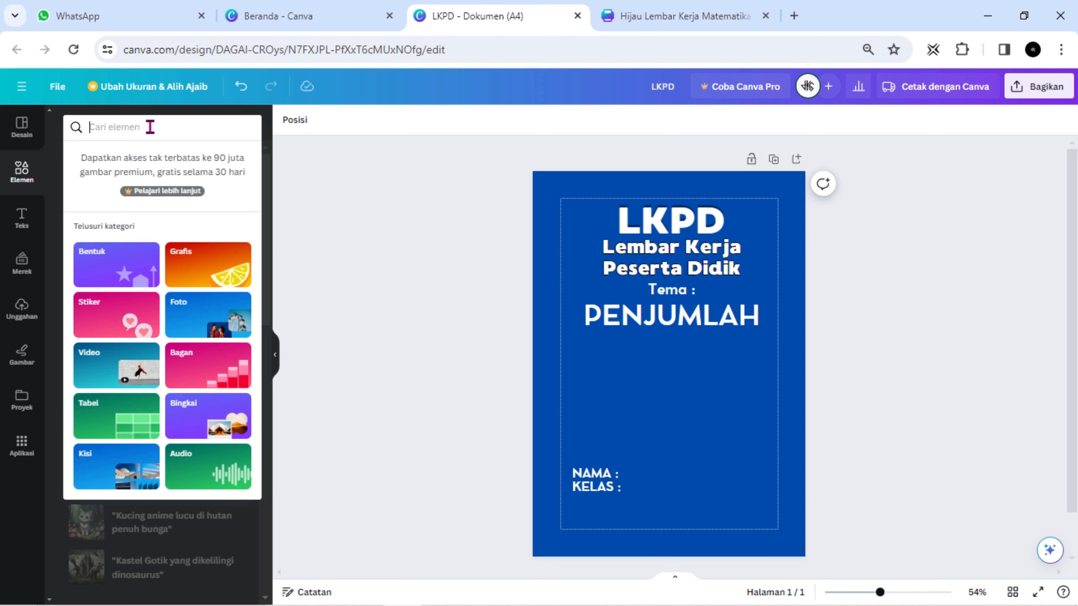
pyautogui.write('ANAK-ANAK')
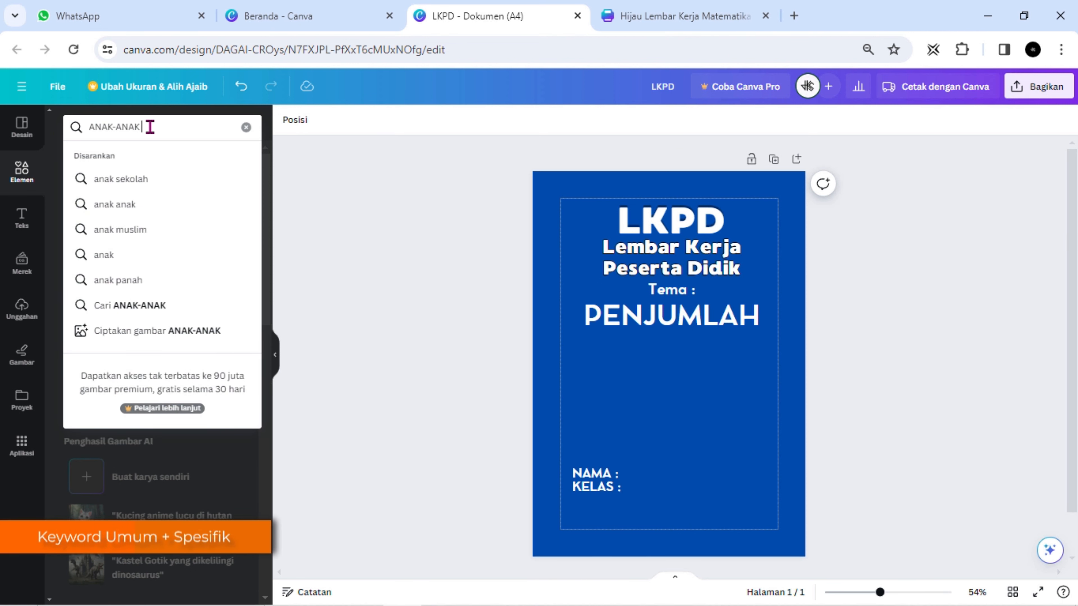
pyautogui.write(' SEKOLAH')
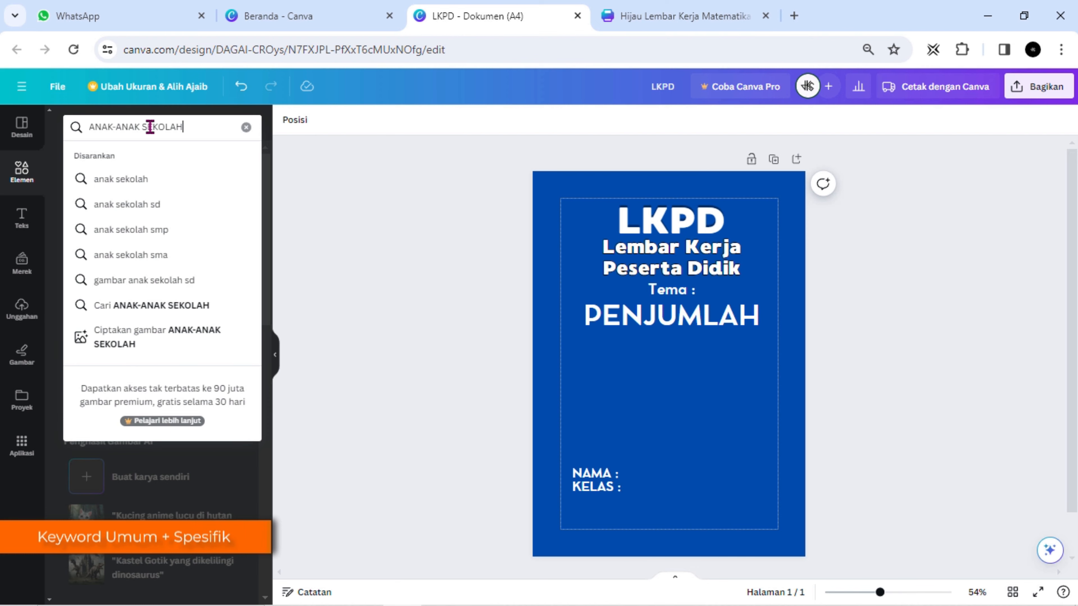
pyautogui.press('Return')
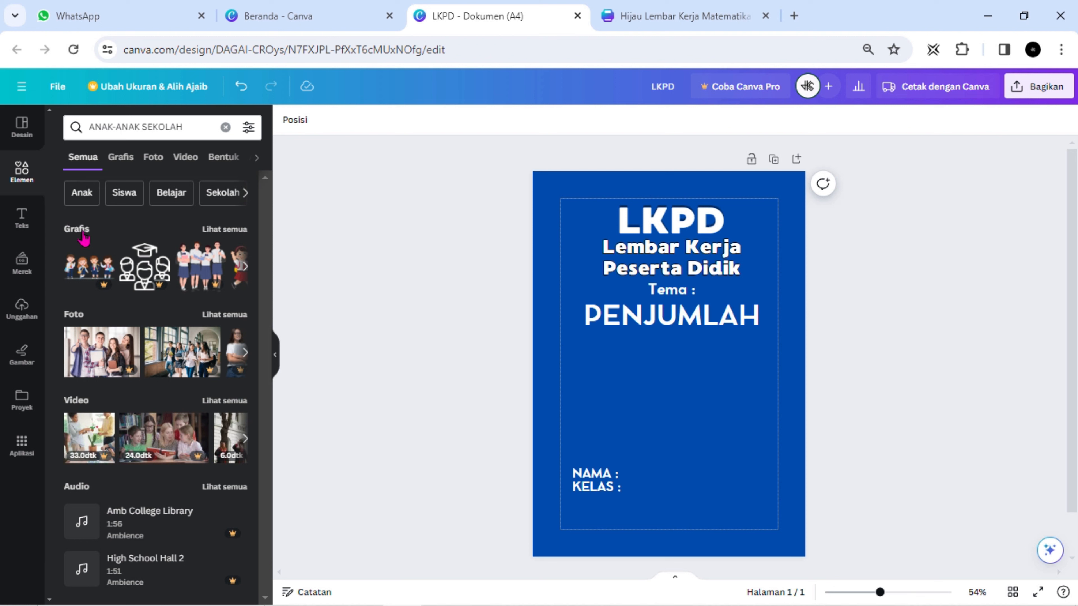
pyautogui.click(237, 230)
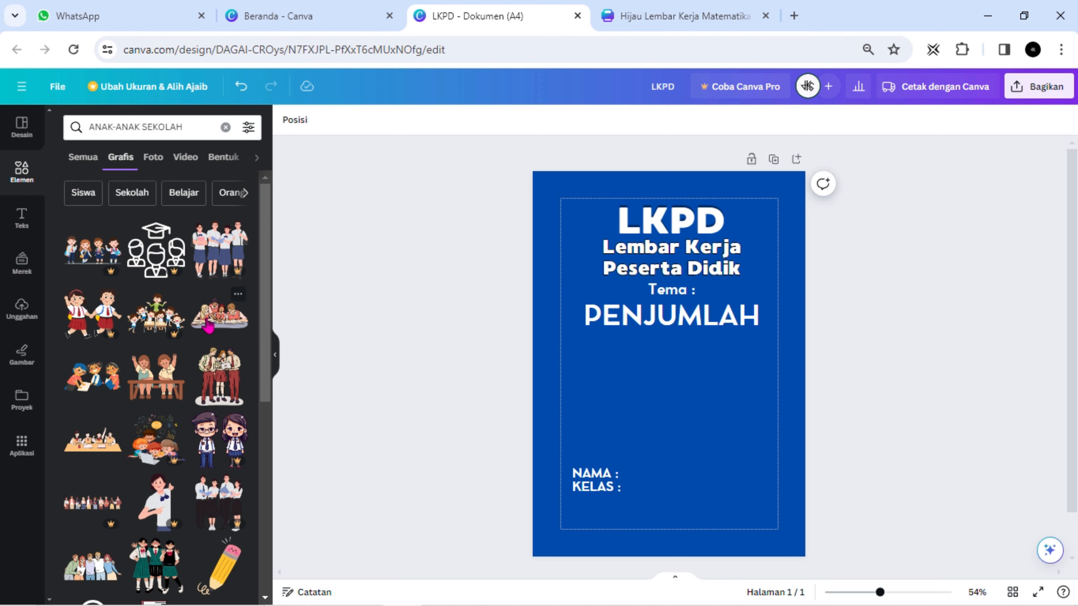
# Step: Insert the graphic of three children studying, enlarge it, and place it between the PENJUMLAH title and the NAMA text
pyautogui.scroll(-4, 208, 326)
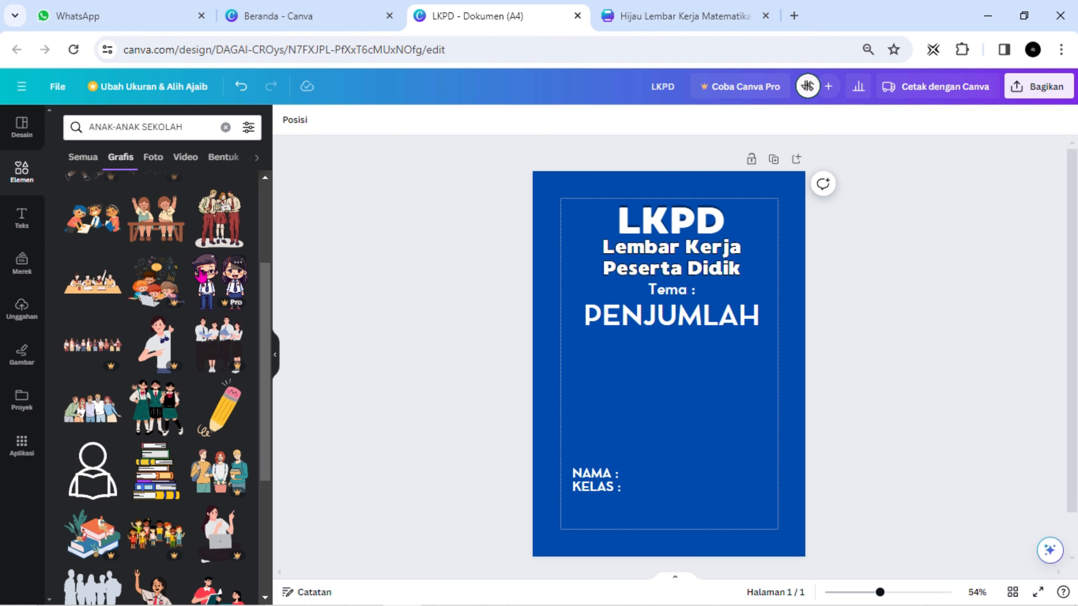
pyautogui.scroll(-6, 201, 275)
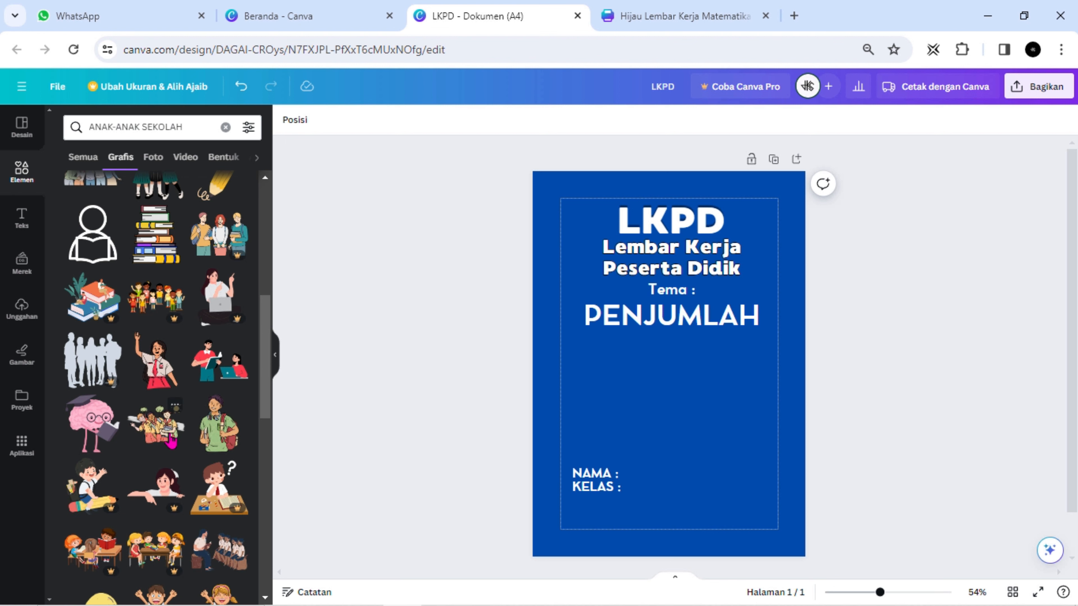
pyautogui.scroll(6, 182, 384)
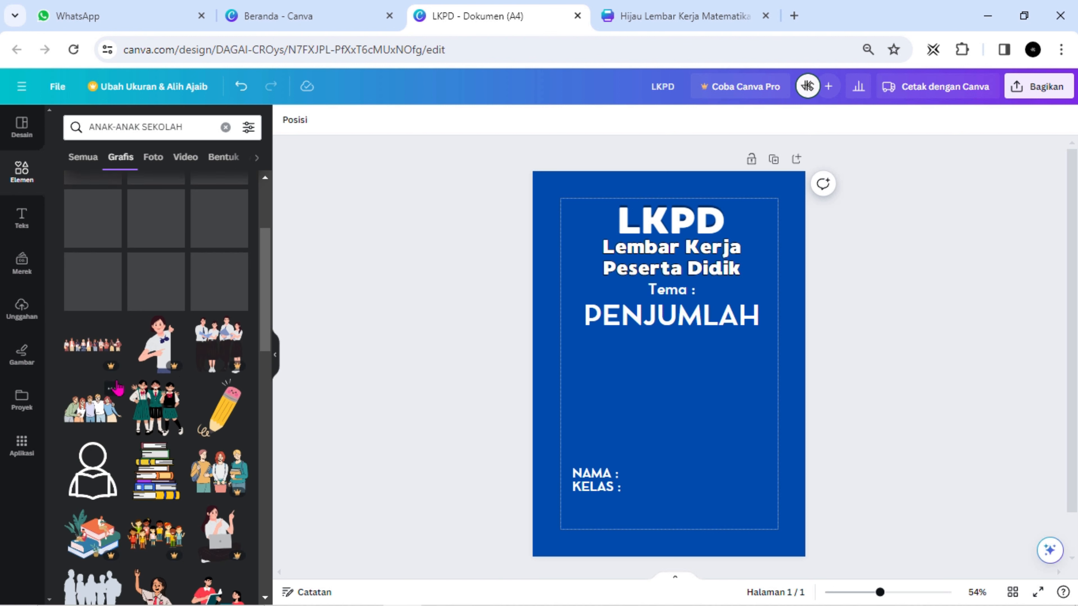
pyautogui.scroll(4, 117, 387)
pyautogui.click(97, 377)
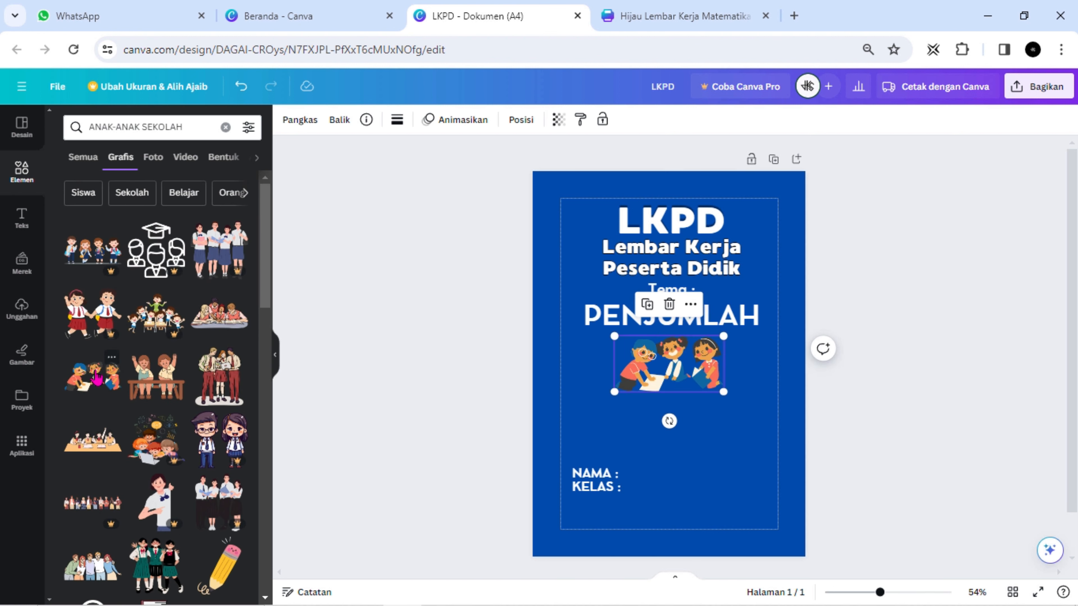
pyautogui.moveTo(614, 388); pyautogui.dragTo(526, 440)
pyautogui.moveTo(633, 374); pyautogui.dragTo(666, 386)
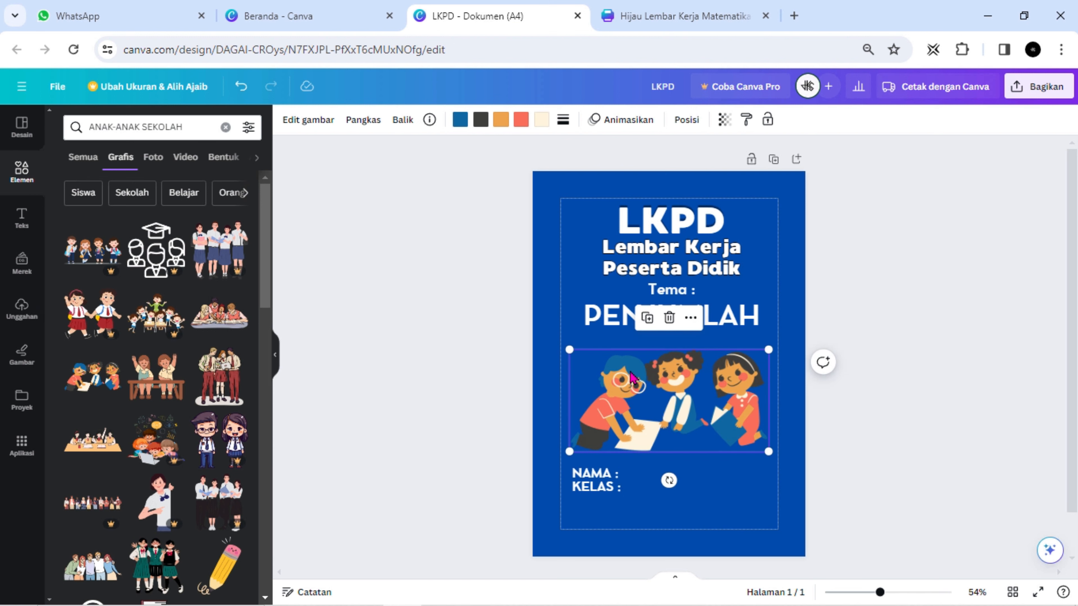
# Step: Recolor the blue parts of the children illustration to light blue
pyautogui.click(460, 123)
pyautogui.click(102, 450)
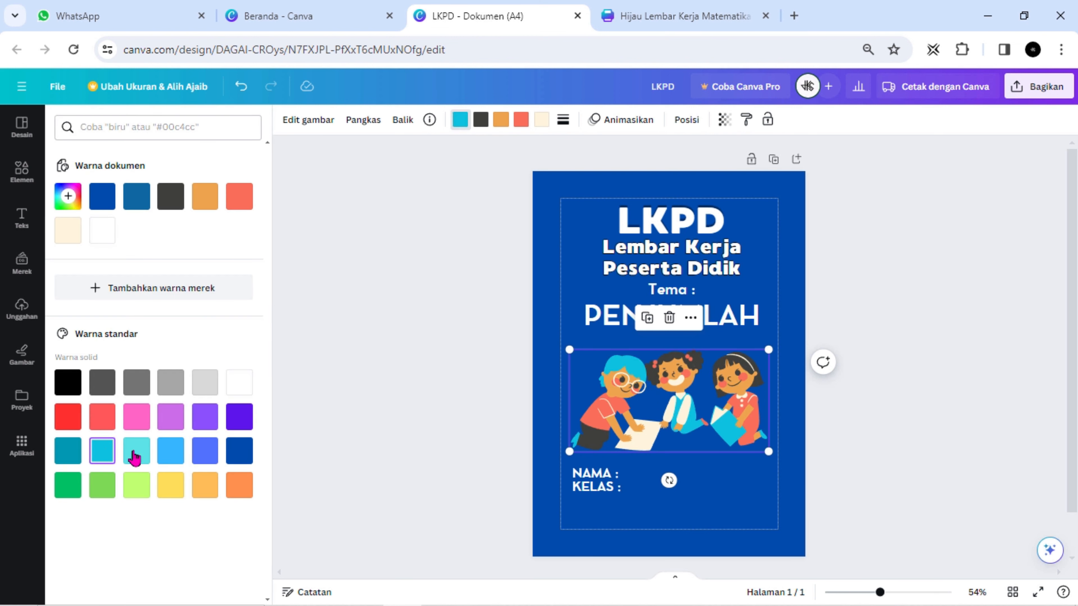
pyautogui.click(978, 408)
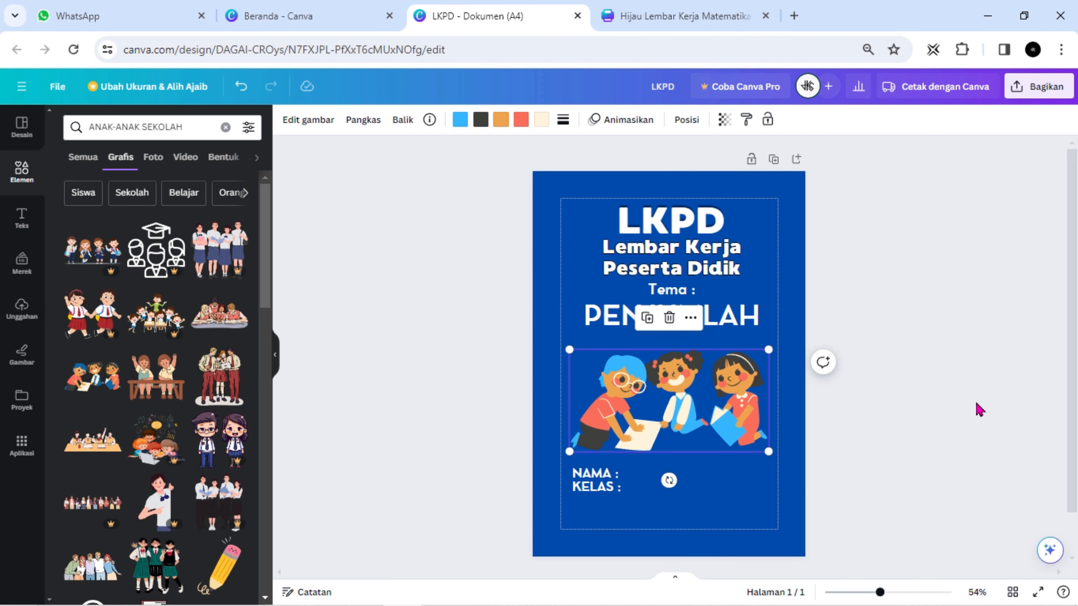
# Step: Change the orange skin tone in the children illustration to the lighter tan #F1C28B
pyautogui.click(679, 395)
pyautogui.click(505, 127)
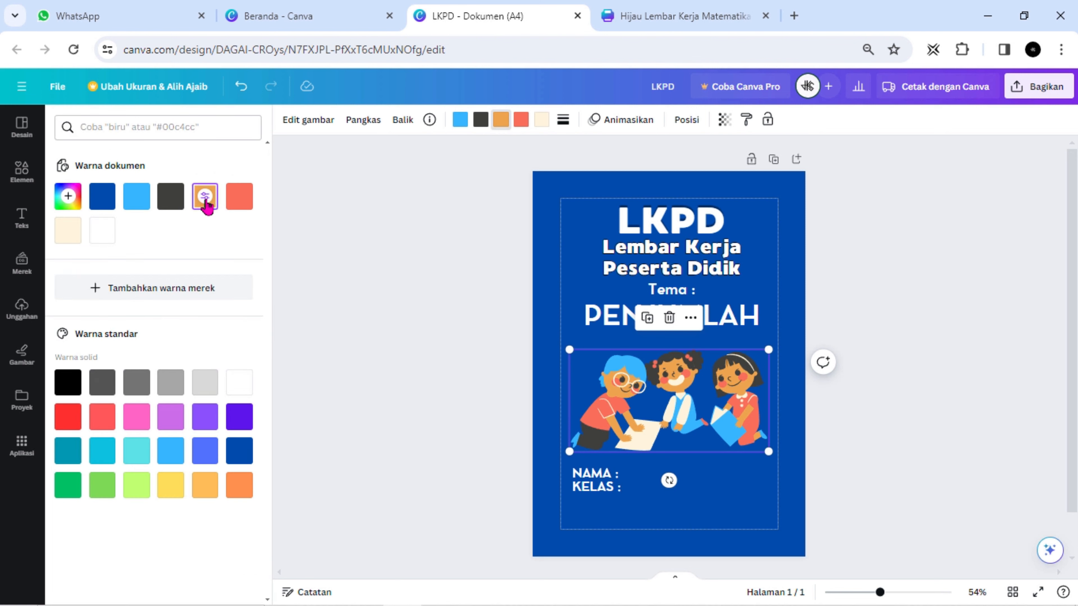
pyautogui.click(204, 196)
pyautogui.click(120, 228)
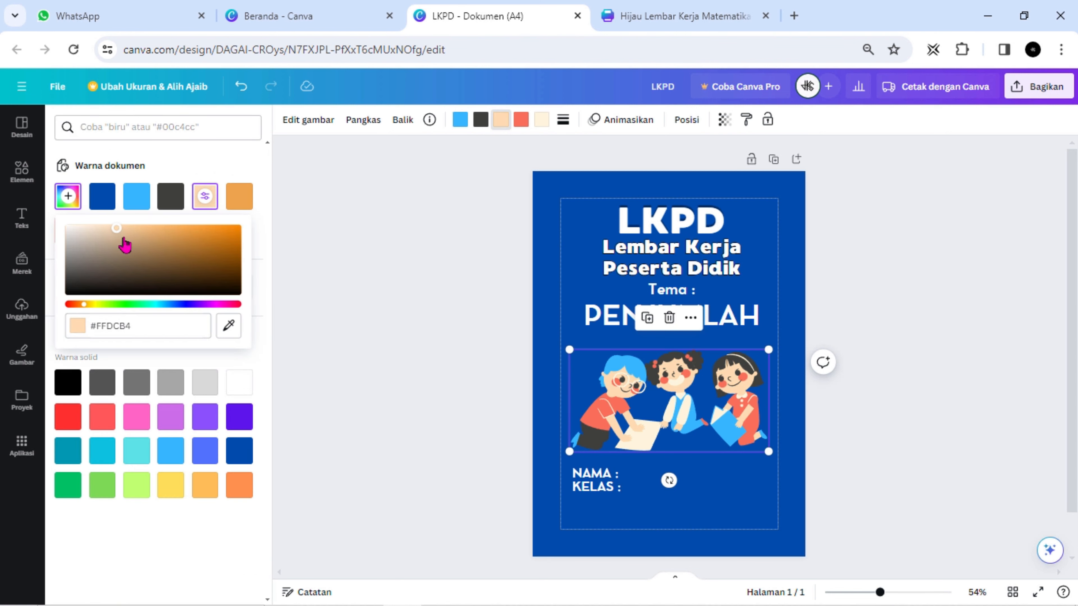
pyautogui.click(138, 233)
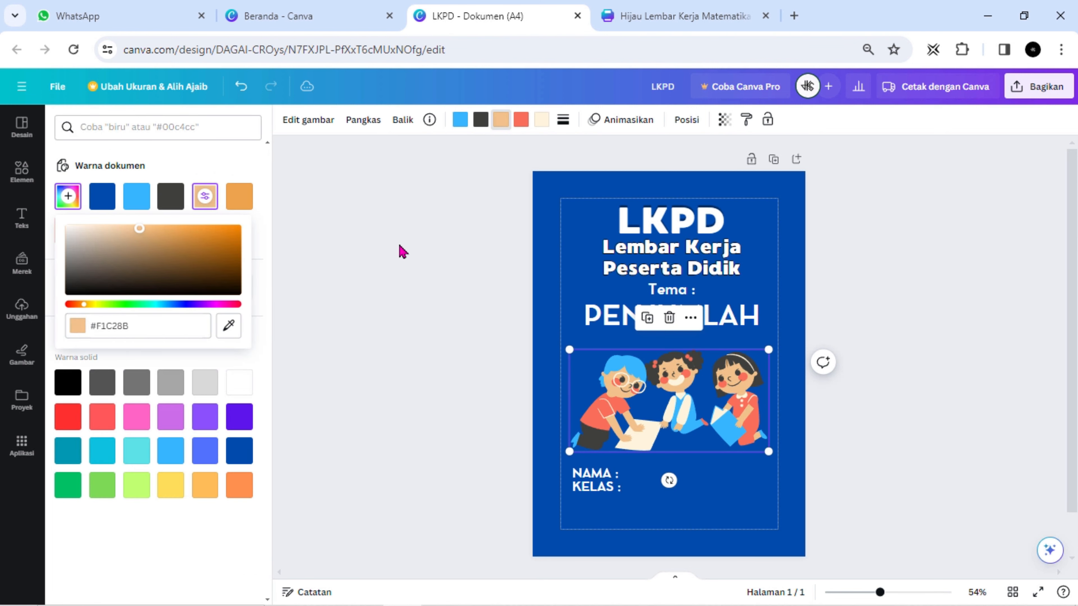
pyautogui.click(403, 252)
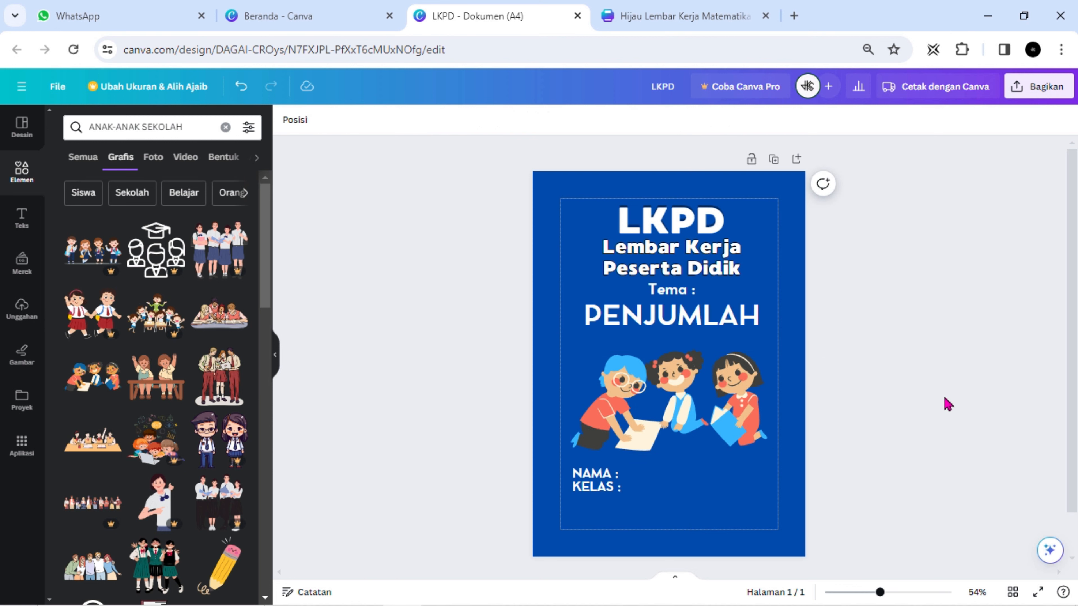
# Step: Shrink the NAMA and KELAS text slightly and reposition it below the illustration
pyautogui.click(599, 487)
pyautogui.moveTo(664, 495); pyautogui.dragTo(601, 488)
pyautogui.click(886, 445)
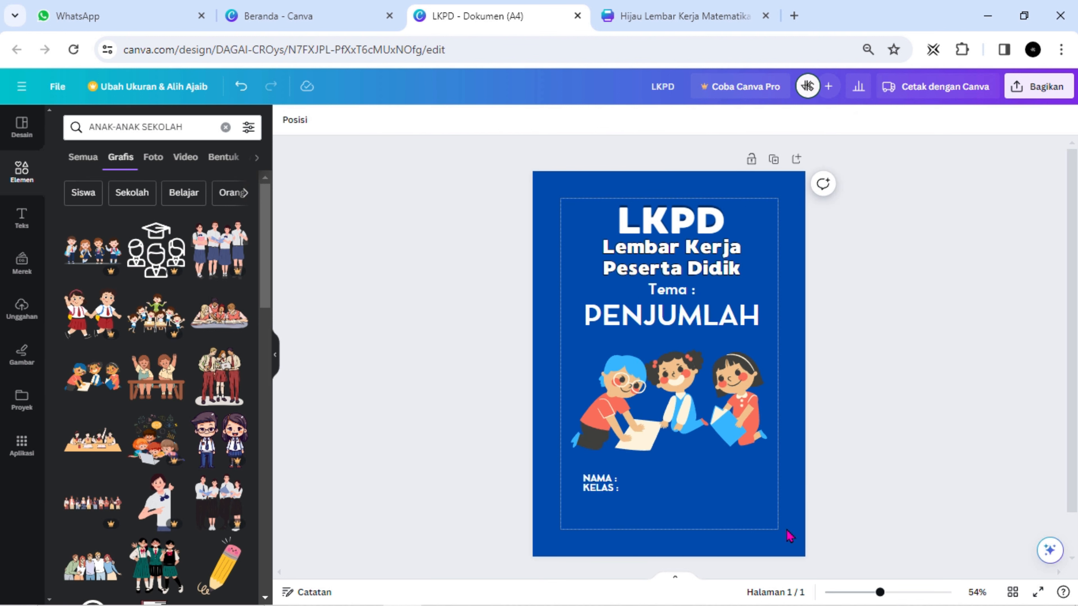
# Step: Clear the element search and insert a rounded square from the full shapes collection
pyautogui.click(226, 127)
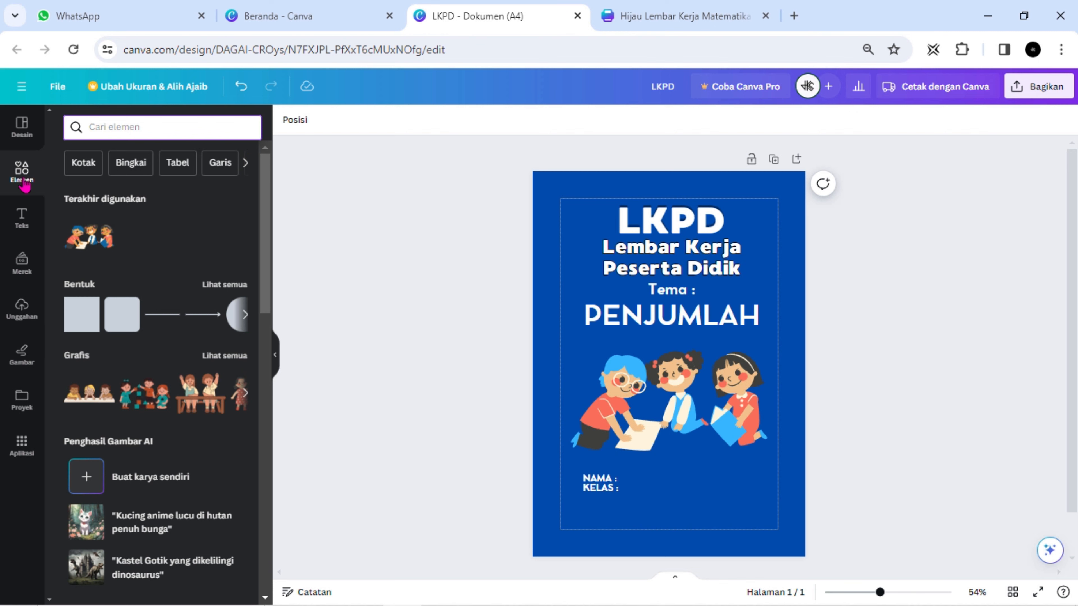
pyautogui.click(225, 285)
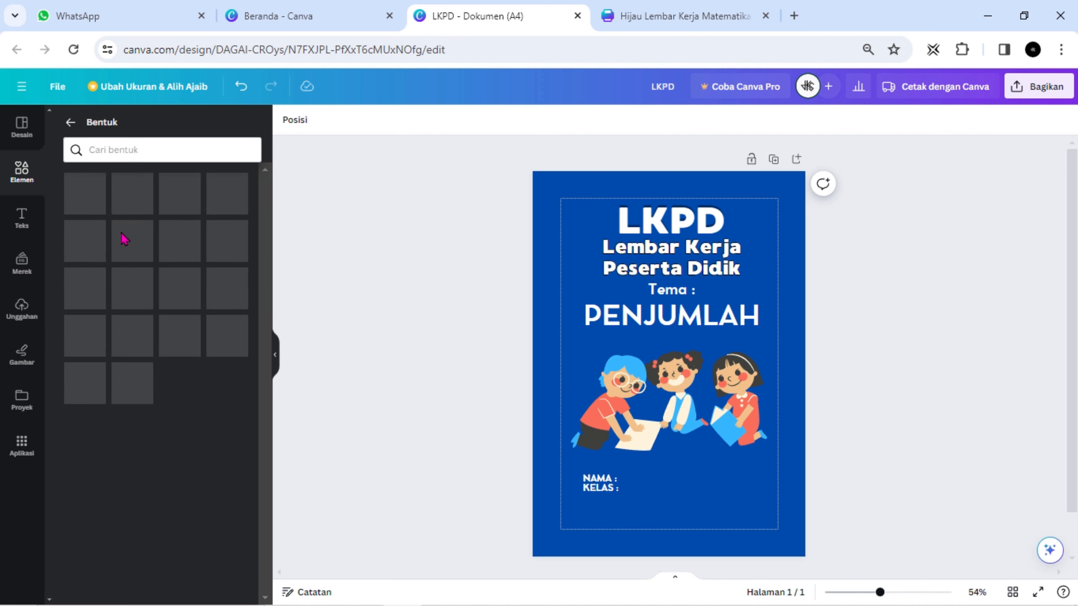
pyautogui.scroll(-2, 73, 374)
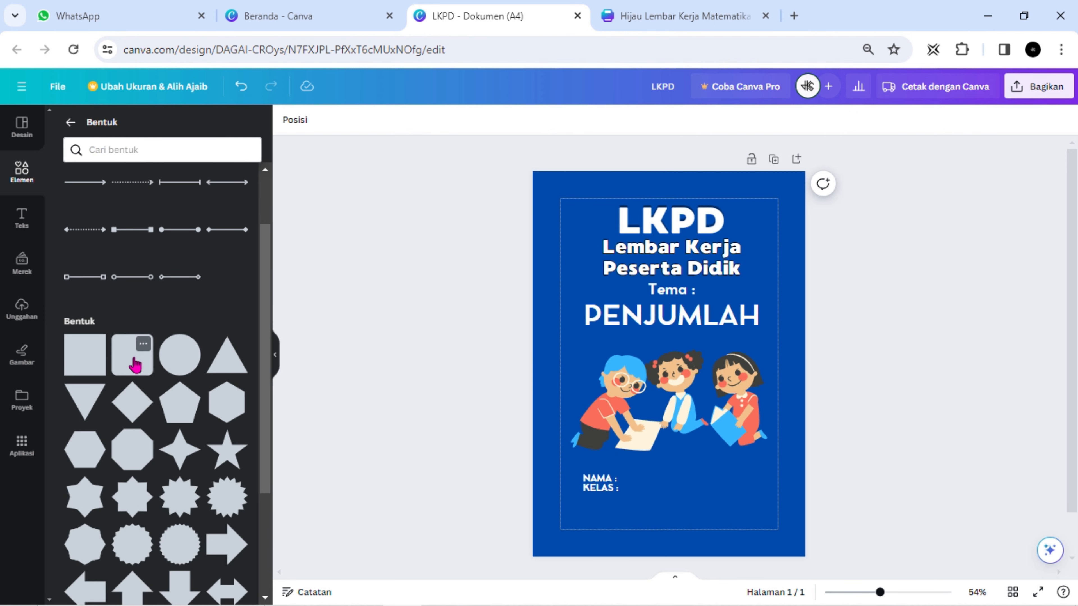
pyautogui.click(135, 359)
# Step: Move and stretch the rounded square into a wide box around the NAMA and KELAS text below the illustration
pyautogui.moveTo(674, 380); pyautogui.dragTo(691, 495)
pyautogui.moveTo(624, 453); pyautogui.dragTo(622, 460)
pyautogui.moveTo(692, 493); pyautogui.dragTo(774, 505)
pyautogui.moveTo(669, 534)
pyautogui.mouseDown()
pyautogui.moveTo(673, 510)
pyautogui.moveTo(672, 518)
pyautogui.mouseUp()
pyautogui.moveTo(569, 492); pyautogui.dragTo(574, 491)
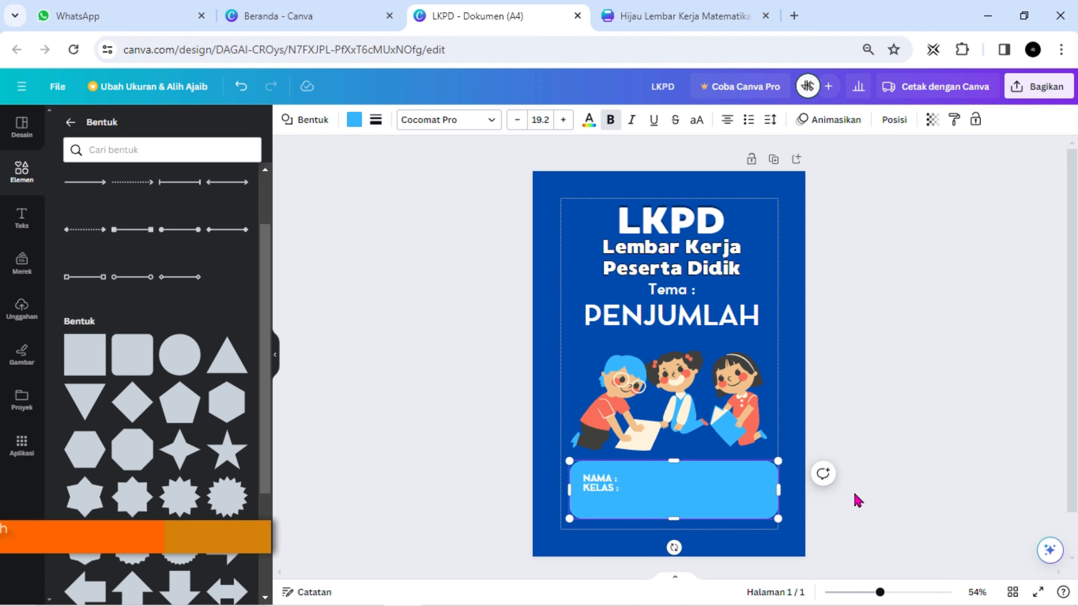
pyautogui.click(891, 498)
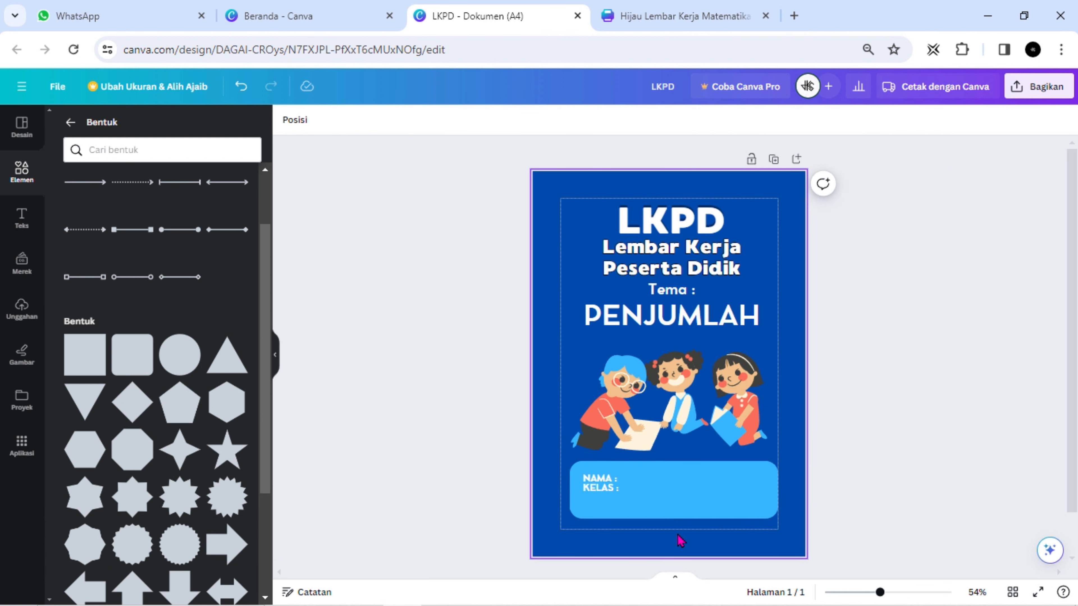
# Step: Center the rounded box horizontally on the page and fill it with white
pyautogui.scroll(10, 679, 543)
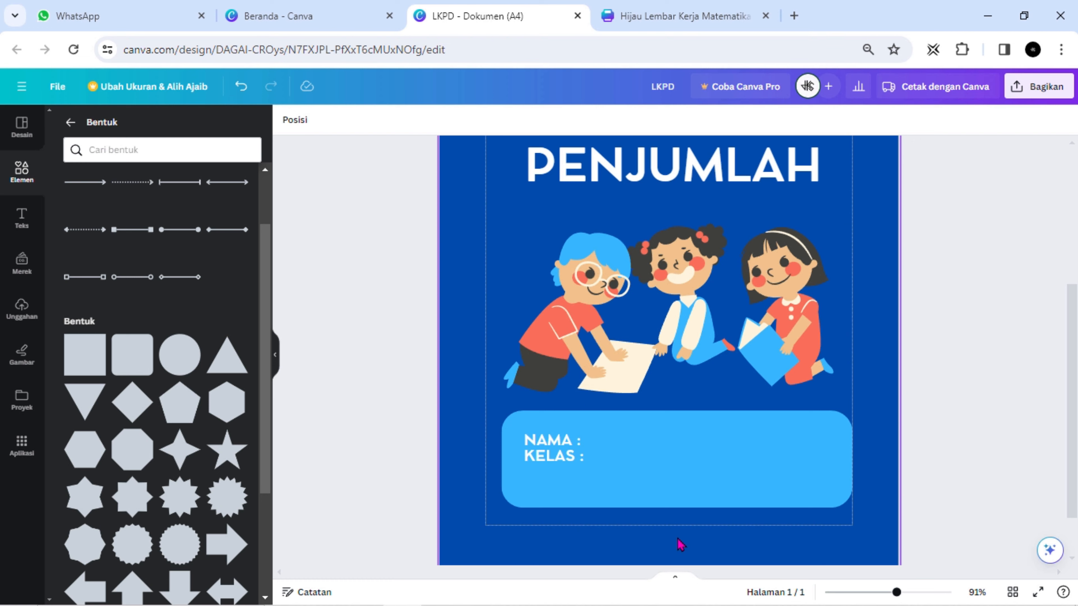
pyautogui.click(675, 463)
pyautogui.moveTo(723, 448); pyautogui.dragTo(712, 434)
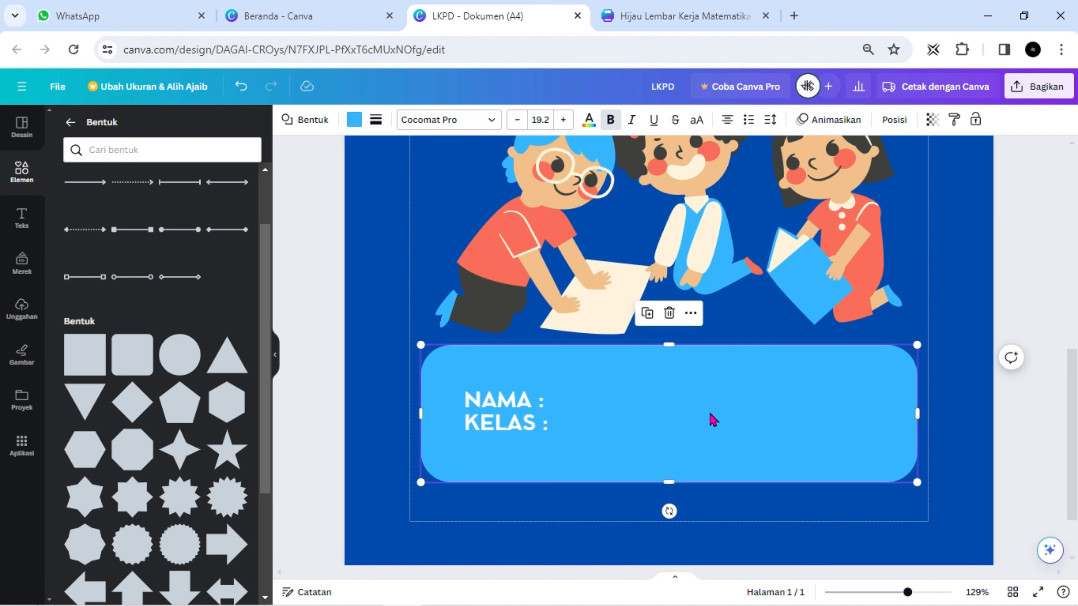
pyautogui.click(354, 120)
pyautogui.click(168, 232)
# Step: Center the NAMA and KELAS text vertically in the white box and color it black
pyautogui.click(502, 412)
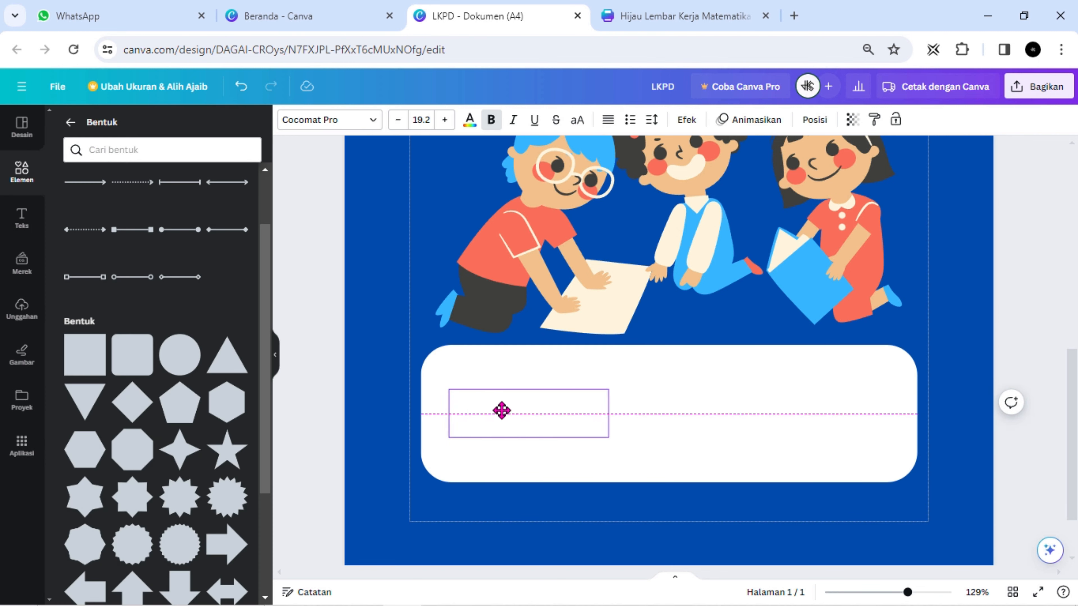
pyautogui.click(469, 119)
pyautogui.click(102, 196)
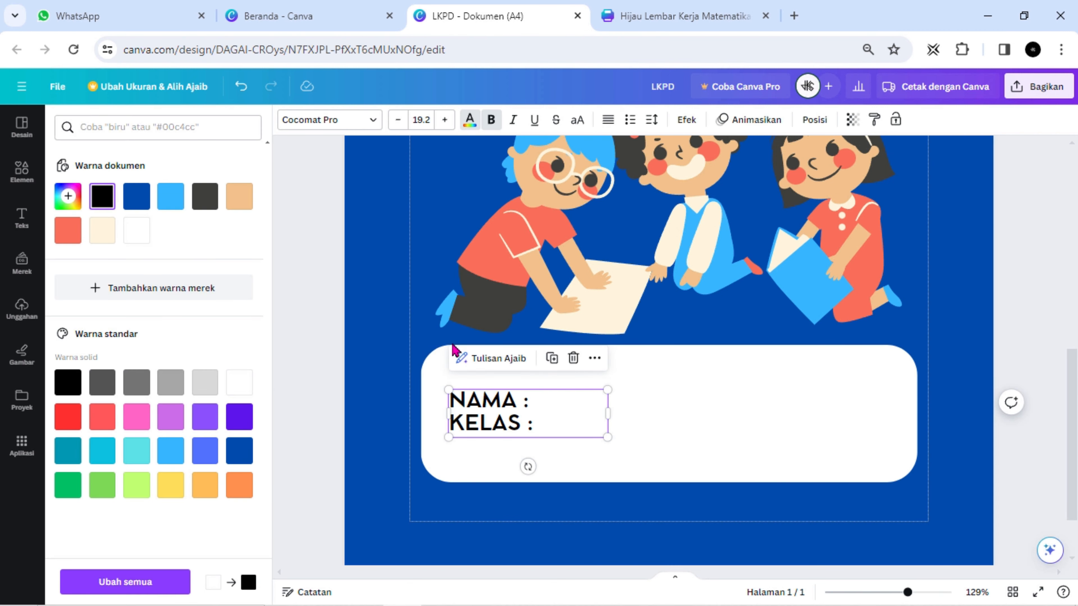
# Step: Increase the line spacing of the NAMA and KELAS text and re-center it vertically in the box
pyautogui.click(652, 120)
pyautogui.moveTo(700, 206); pyautogui.dragTo(764, 215)
pyautogui.moveTo(489, 408); pyautogui.dragTo(489, 398)
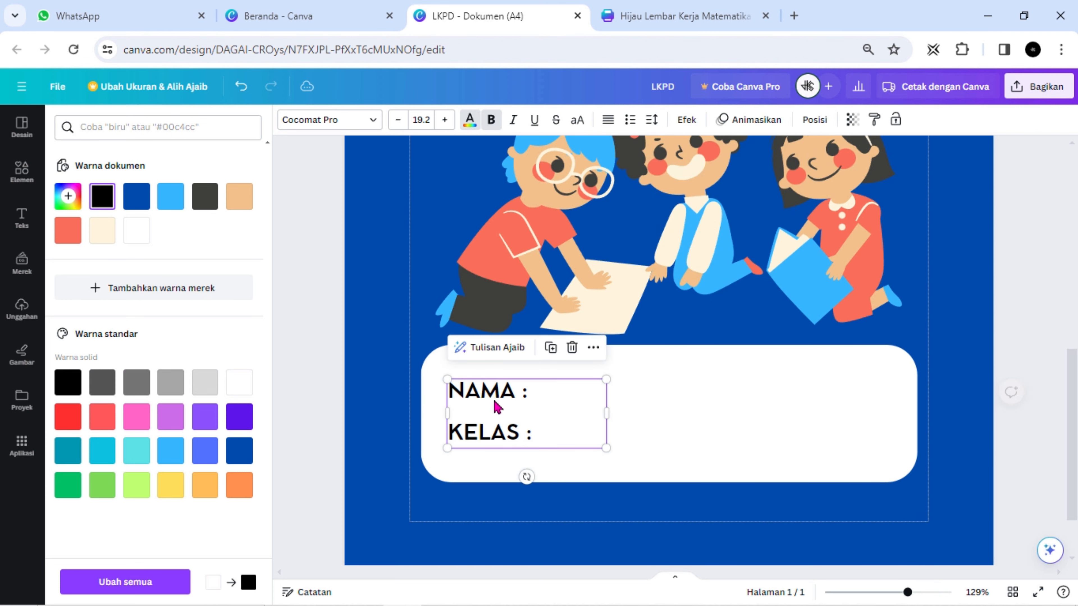
pyautogui.click(713, 403)
pyautogui.click(981, 400)
# Step: Give the white box a solid border of thickness 4 and set its corner rounding to 18
pyautogui.click(623, 389)
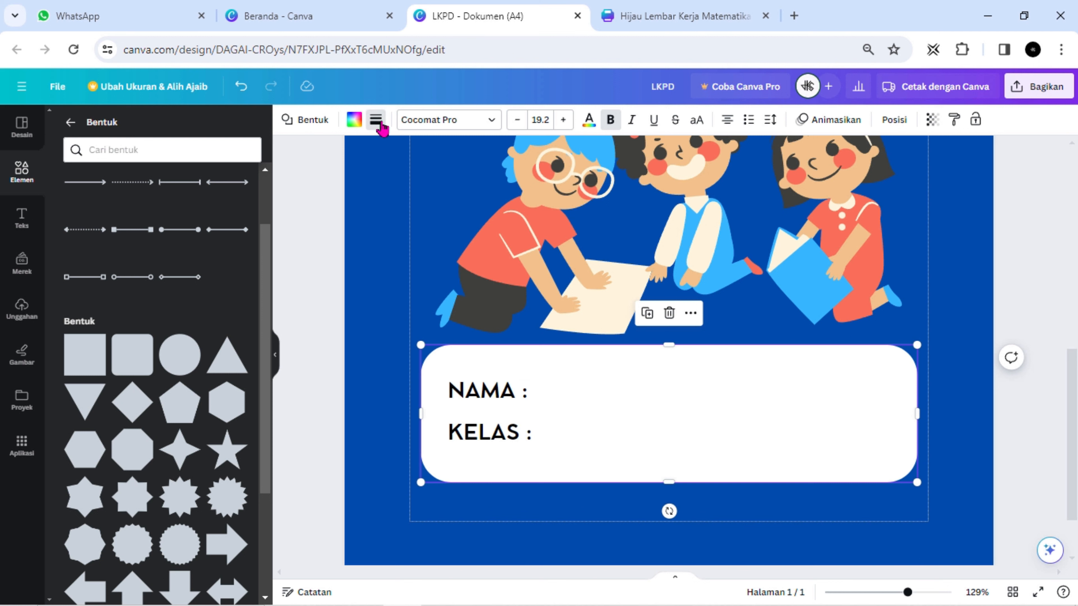
pyautogui.click(379, 122)
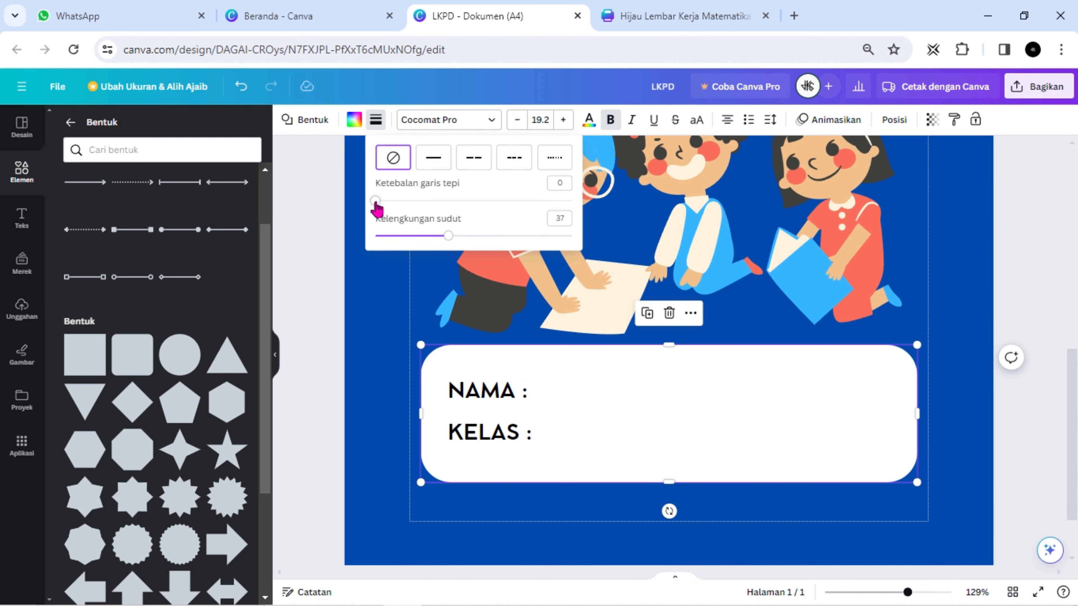
pyautogui.moveTo(376, 202); pyautogui.dragTo(383, 203)
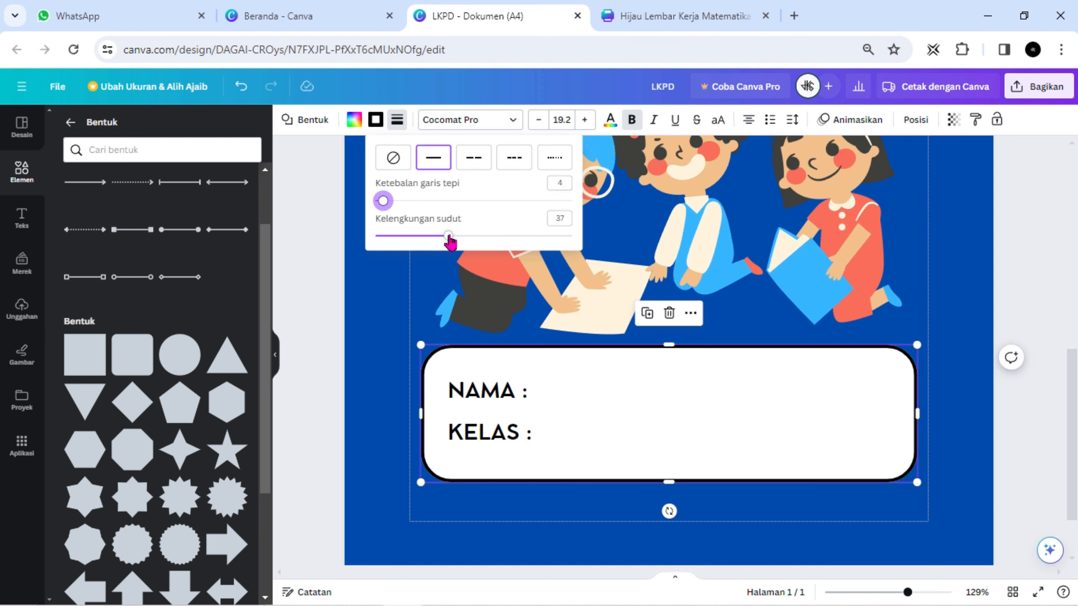
pyautogui.moveTo(449, 238); pyautogui.dragTo(411, 239)
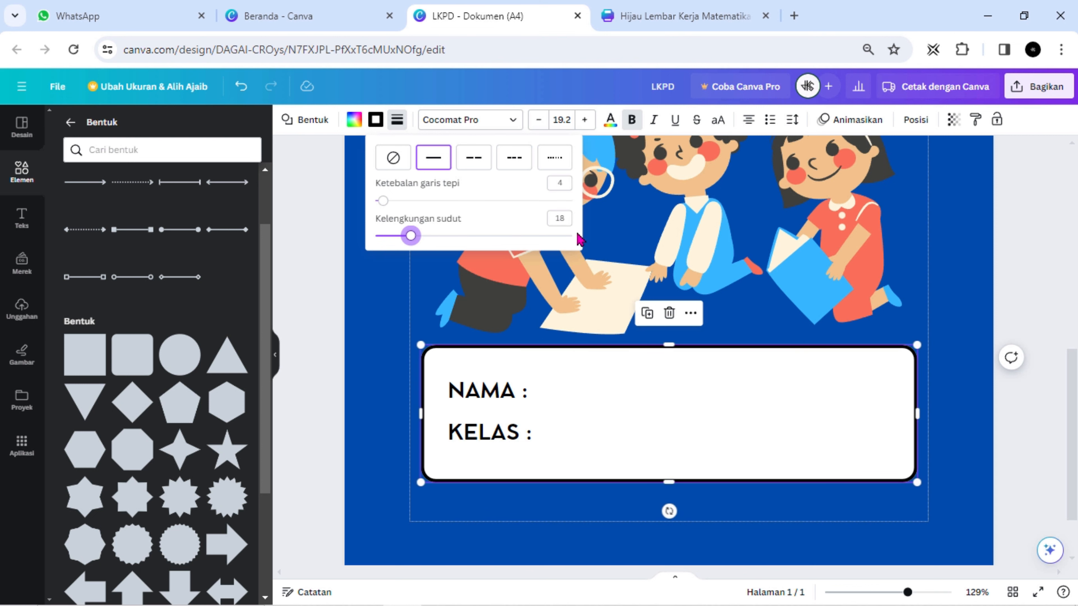
# Step: Add a straight line between NAMA and KELAS, extended across the full width of the white box
pyautogui.click(312, 257)
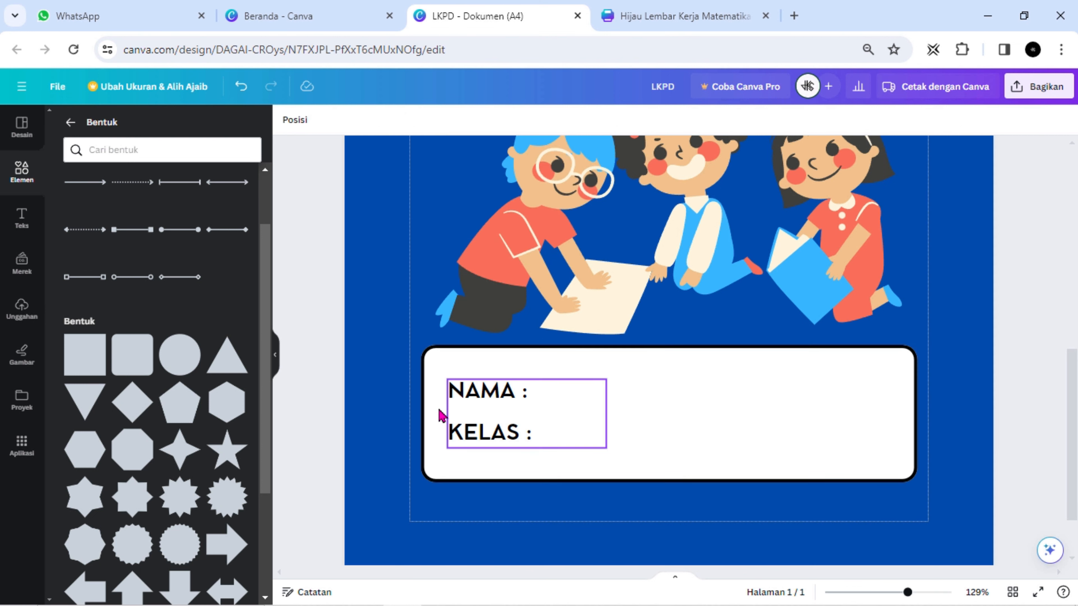
pyautogui.click(495, 401)
pyautogui.scroll(2, 207, 273)
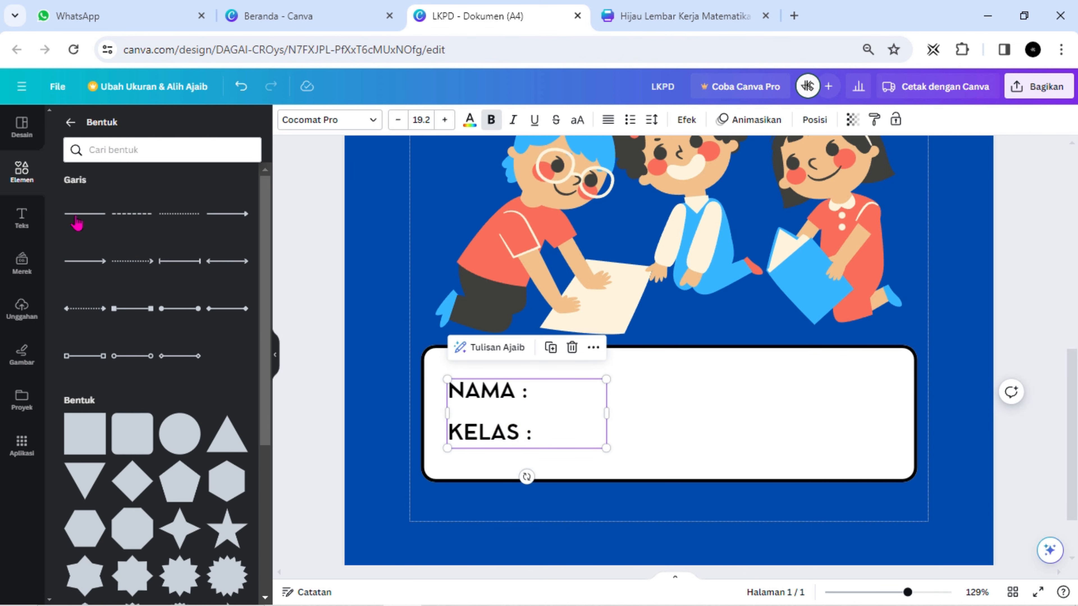
pyautogui.click(76, 217)
pyautogui.scroll(-1, 712, 296)
pyautogui.scroll(3, 696, 292)
pyautogui.moveTo(679, 239); pyautogui.dragTo(537, 523)
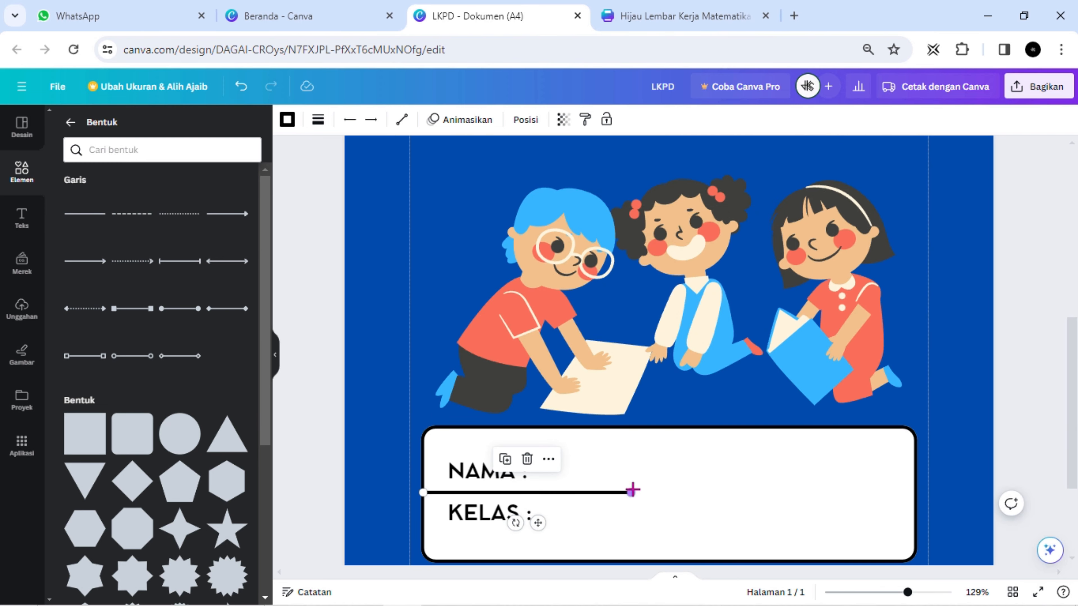
pyautogui.moveTo(632, 493); pyautogui.dragTo(913, 493)
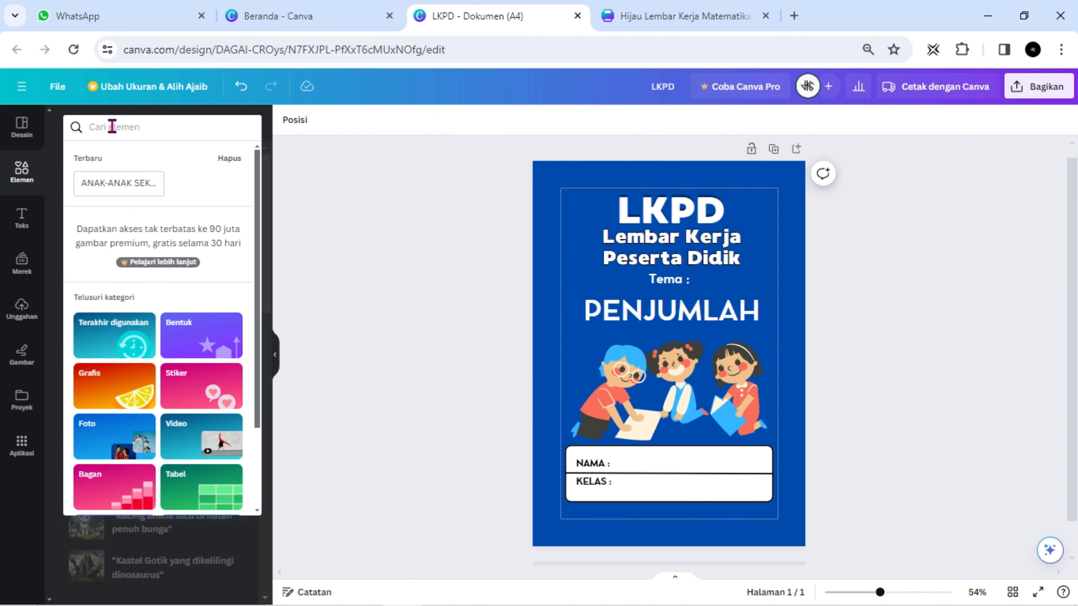
# Step: Search the elements for "school stationary" graphics and place the paper clip illustration at the page's top-left corner
pyautogui.write('stationary')
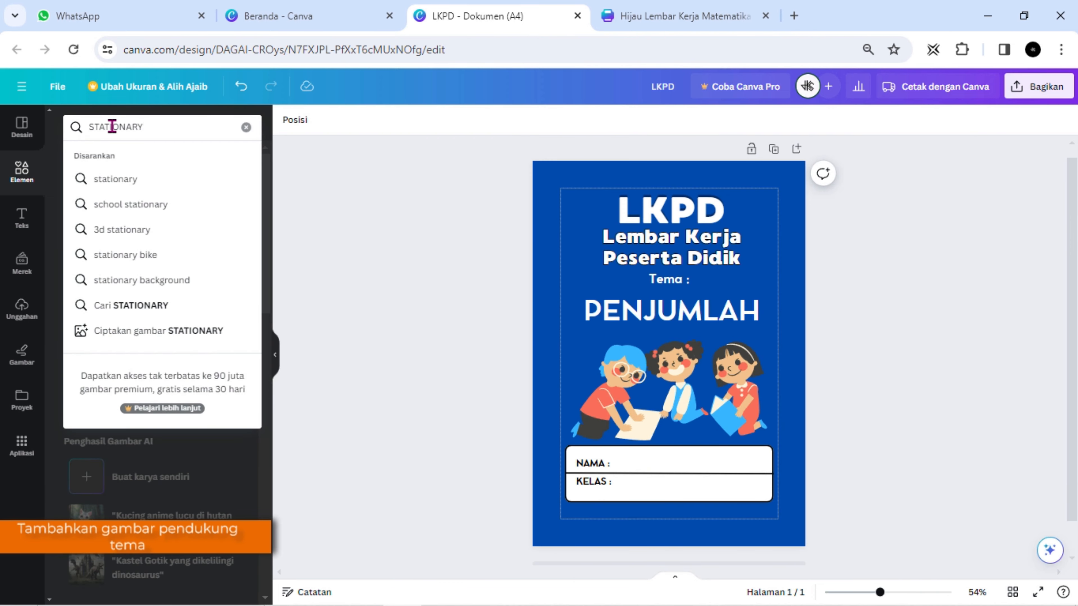
pyautogui.click(131, 203)
pyautogui.click(218, 232)
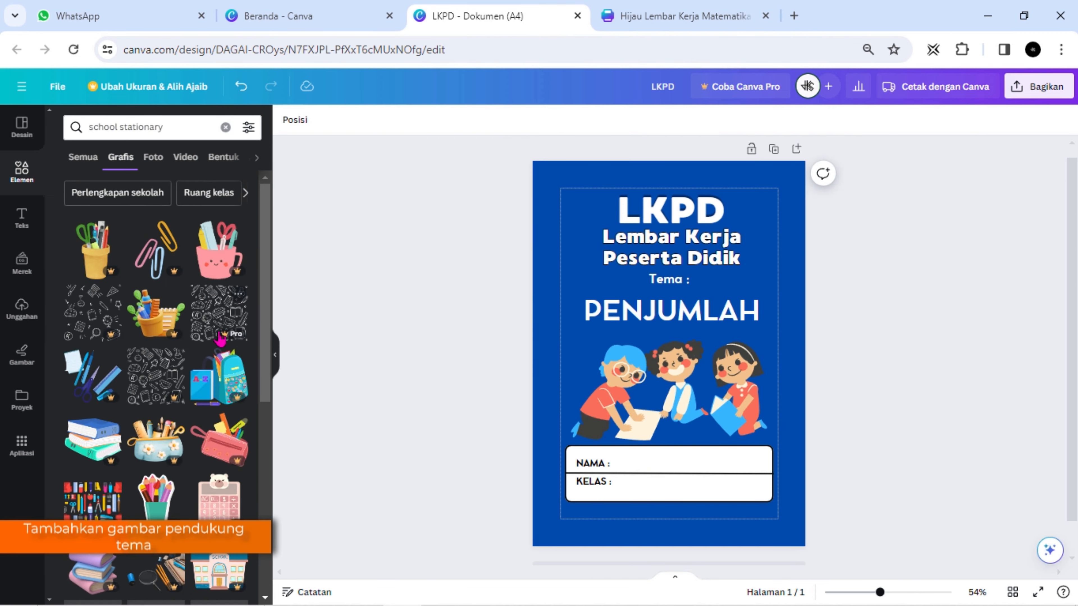
pyautogui.scroll(-2, 207, 406)
pyautogui.scroll(-5, 206, 405)
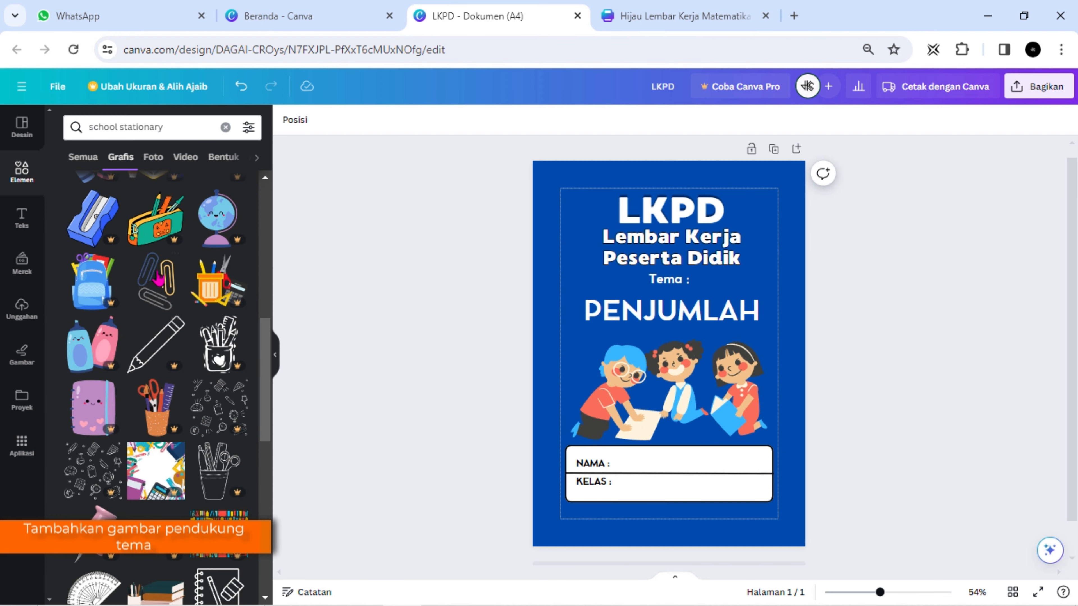
pyautogui.scroll(-2, 164, 303)
pyautogui.scroll(2, 165, 306)
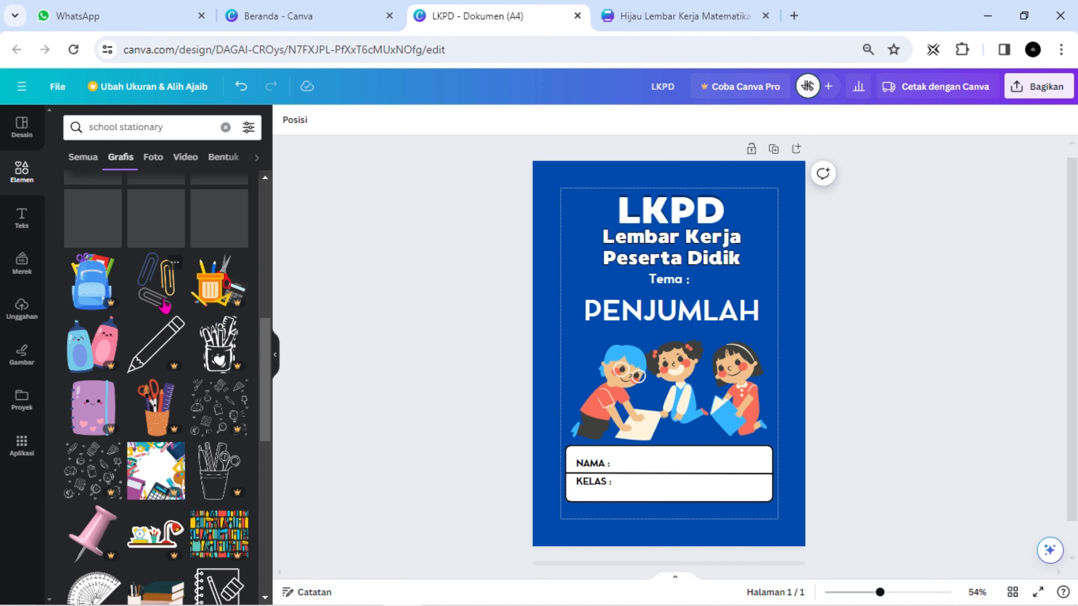
pyautogui.click(165, 295)
pyautogui.moveTo(697, 330); pyautogui.dragTo(574, 193)
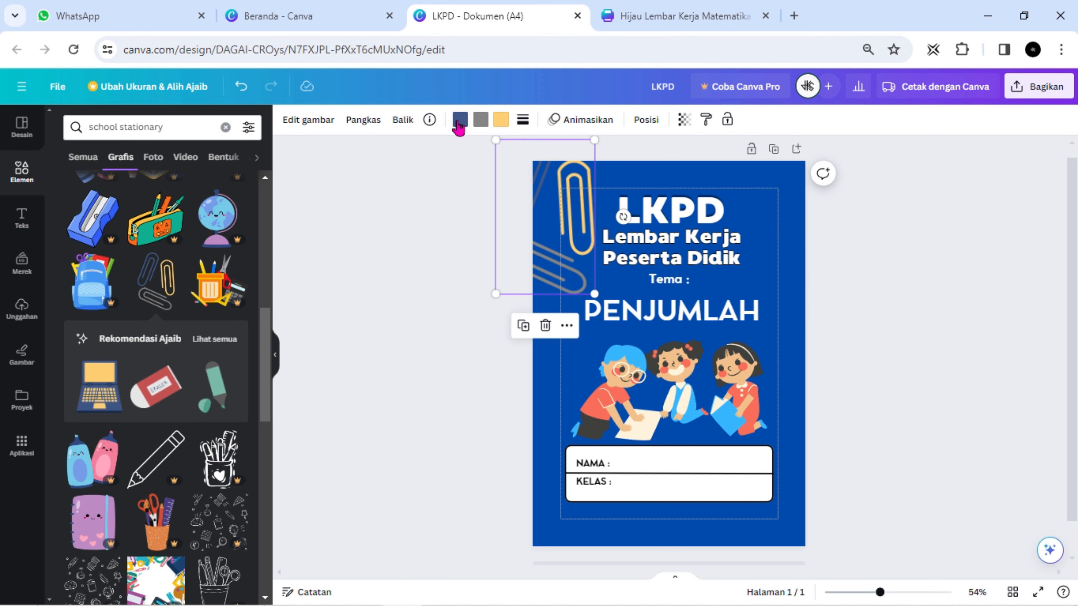
# Step: Recolor the illustration's dark blue paper clip white and its grey paper clip peach
pyautogui.click(460, 120)
pyautogui.click(172, 236)
pyautogui.click(205, 230)
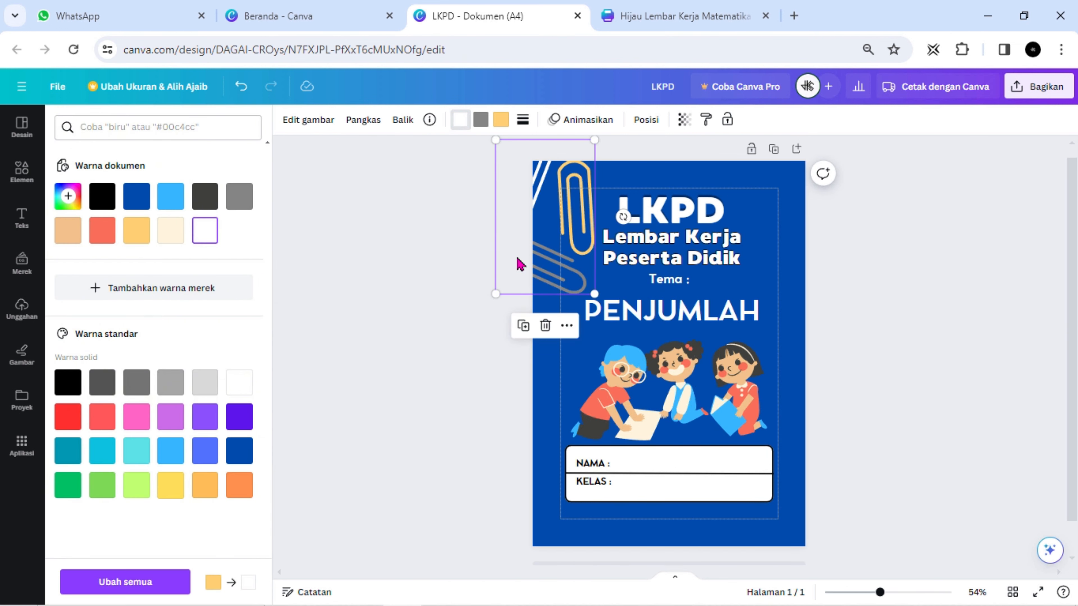
pyautogui.click(480, 121)
pyautogui.click(68, 230)
# Step: Shrink the paper clip illustration and fit it into the page's top-left corner
pyautogui.click(543, 280)
pyautogui.moveTo(594, 294); pyautogui.dragTo(555, 233)
pyautogui.moveTo(544, 191); pyautogui.dragTo(570, 200)
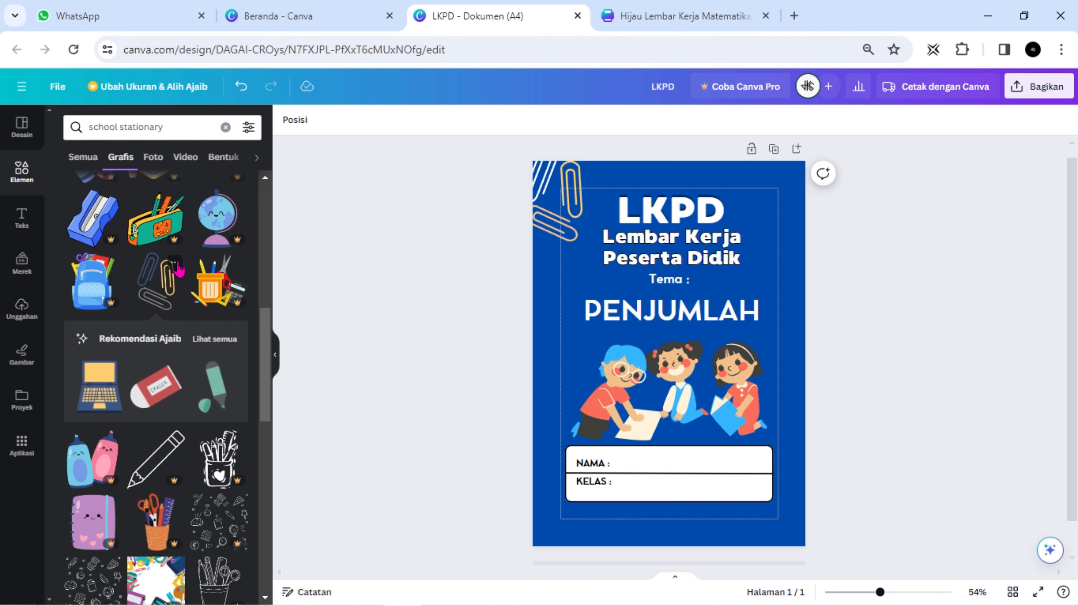
# Step: Open the paper clip's collection and place its clock, slightly tilted, at the page's top-right corner
pyautogui.click(175, 263)
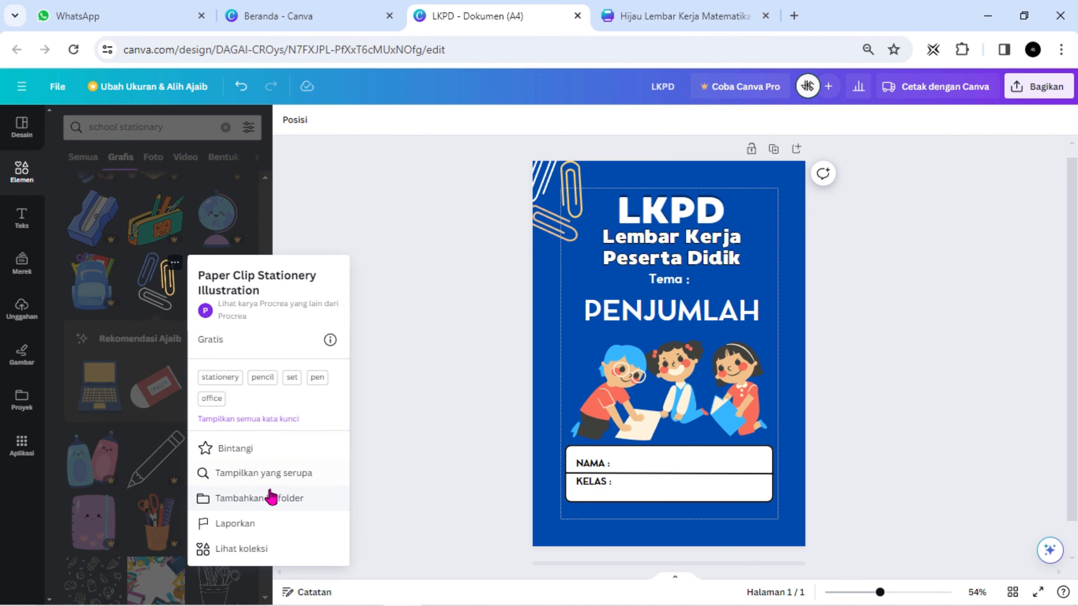
pyautogui.click(241, 549)
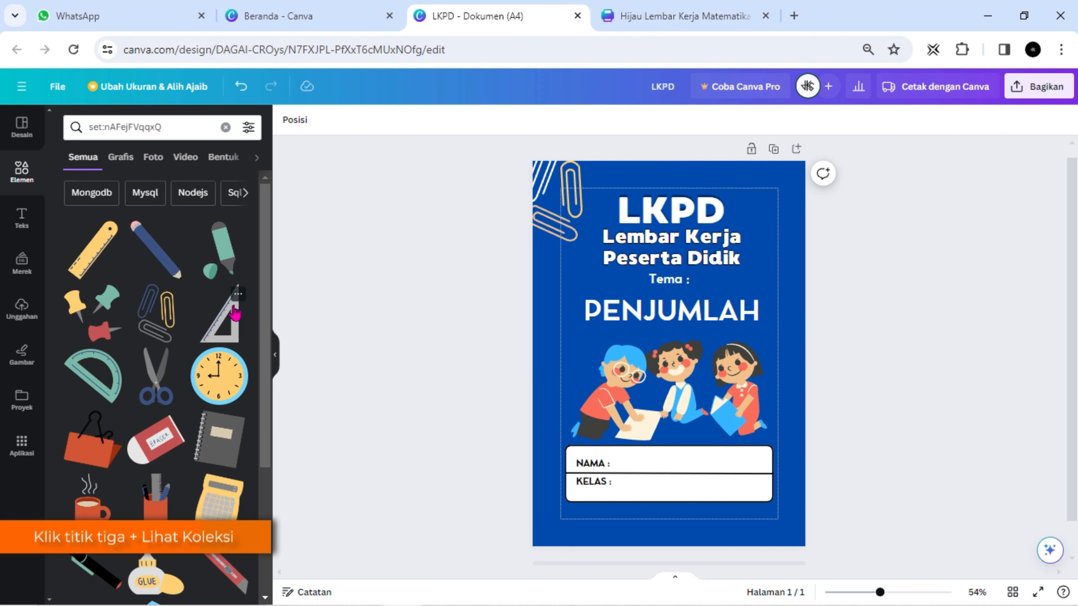
pyautogui.scroll(-1, 207, 344)
pyautogui.click(221, 305)
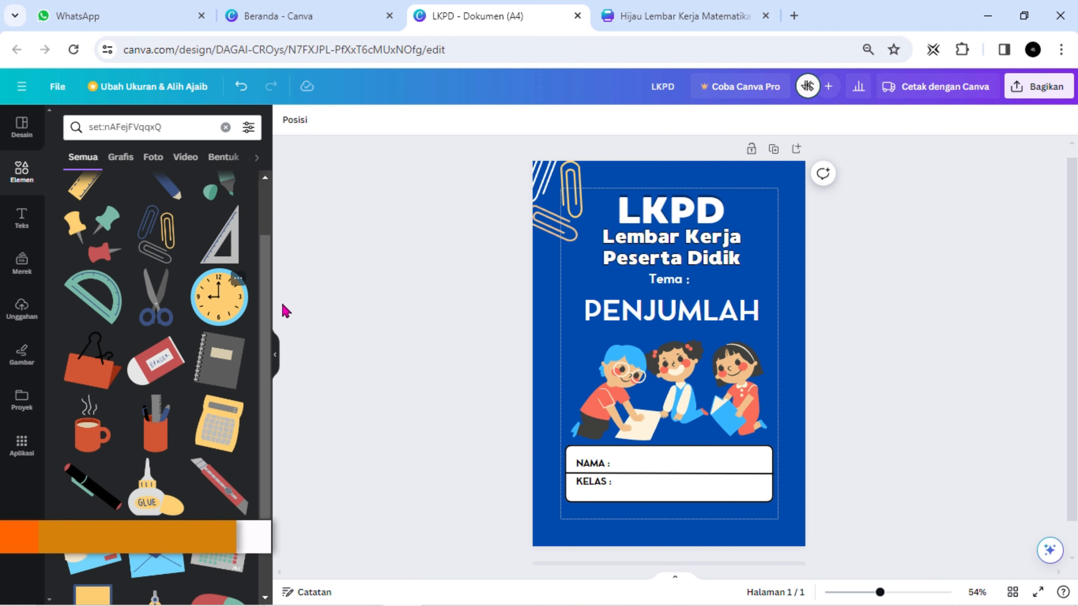
pyautogui.moveTo(675, 355); pyautogui.dragTo(802, 195)
pyautogui.moveTo(880, 178); pyautogui.dragTo(878, 164)
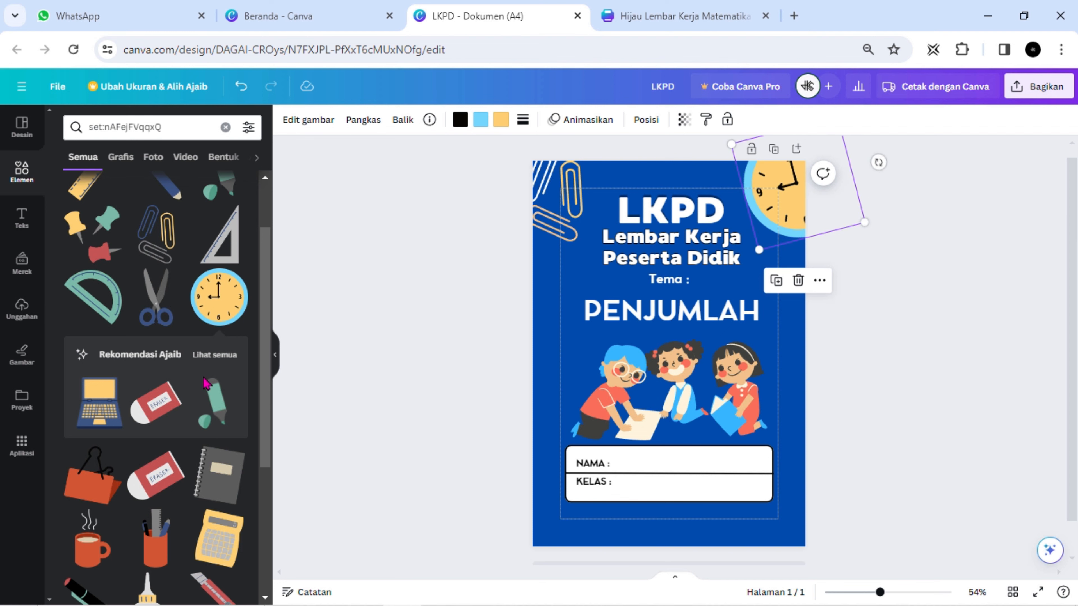
# Step: Place the collection's calculator at the page's bottom-left corner and its triangular ruler at the bottom-right corner
pyautogui.scroll(-3, 234, 368)
pyautogui.click(219, 314)
pyautogui.moveTo(679, 371); pyautogui.dragTo(565, 527)
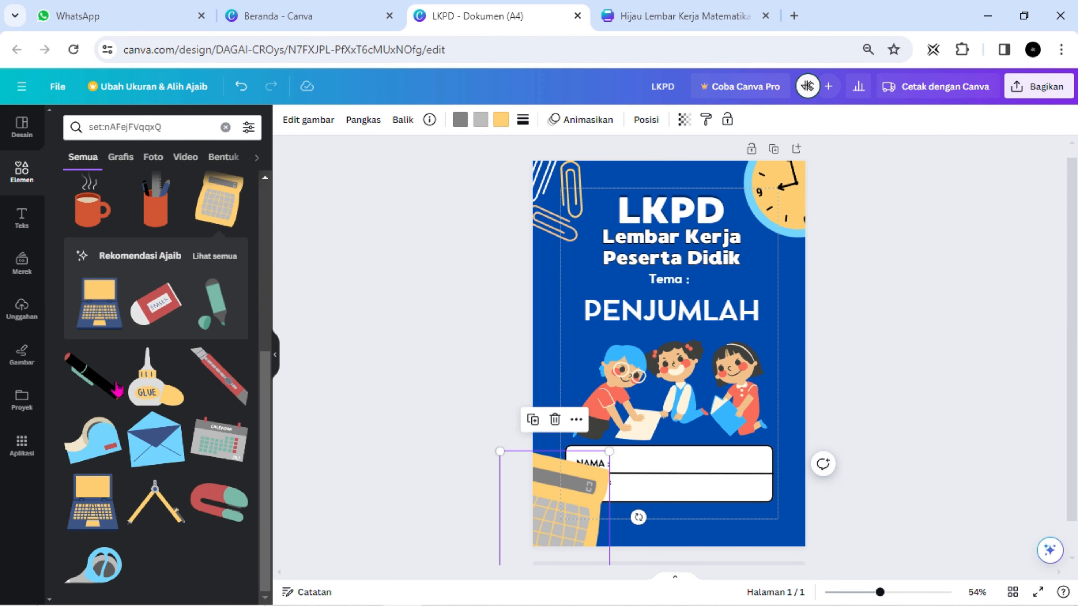
pyautogui.scroll(3, 148, 384)
pyautogui.scroll(3, 165, 309)
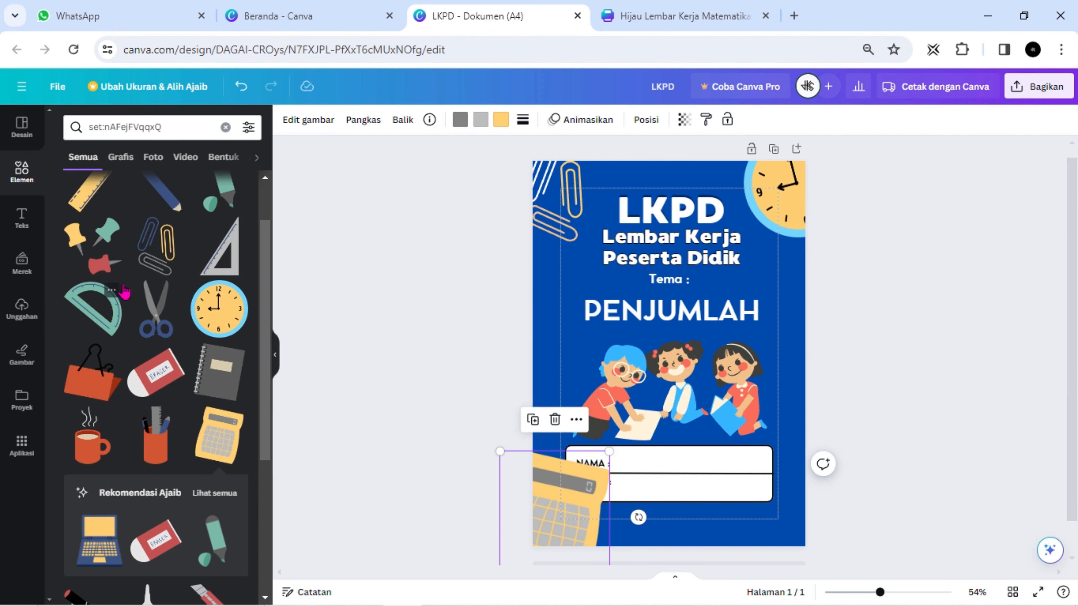
pyautogui.click(220, 314)
pyautogui.moveTo(692, 369); pyautogui.dragTo(803, 497)
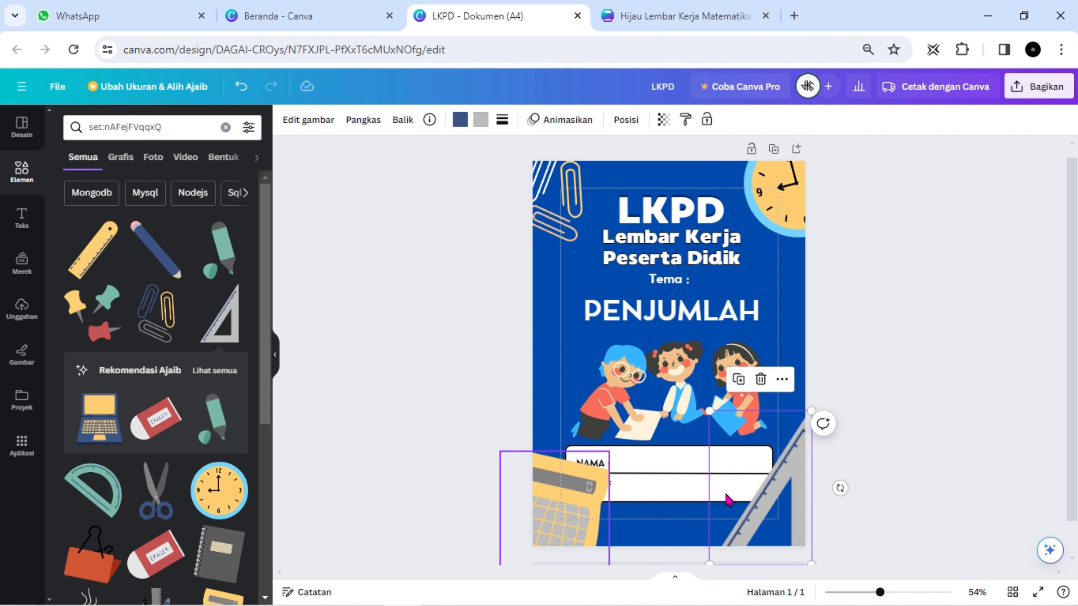
# Step: Move the calculator and triangular ruler together in the layer order to just behind the white name and class box
pyautogui.keyDown('shift'); pyautogui.click(573, 500); pyautogui.keyUp('shift')
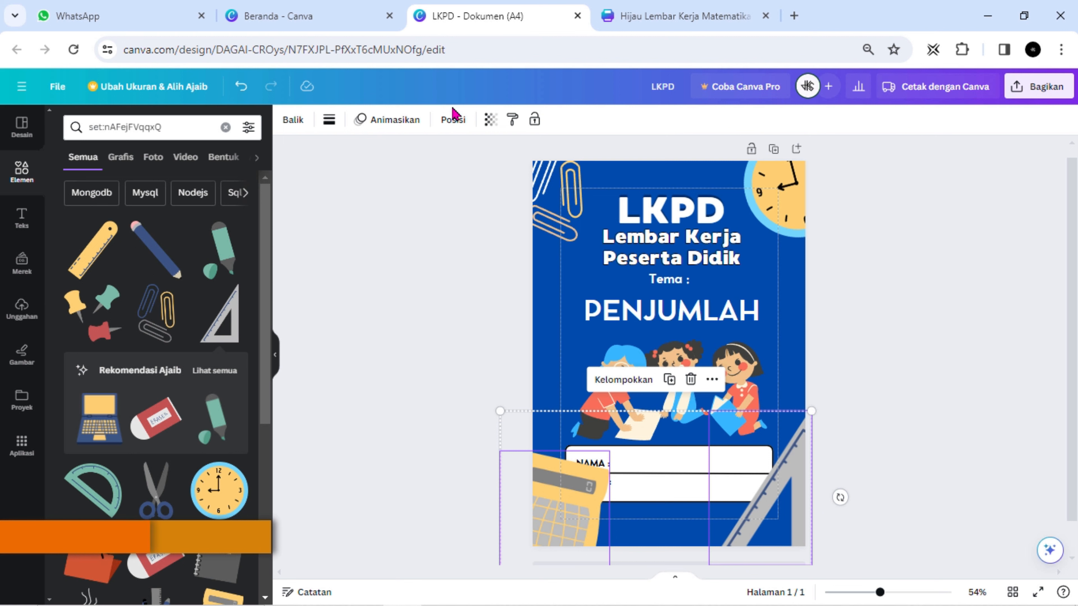
pyautogui.click(451, 121)
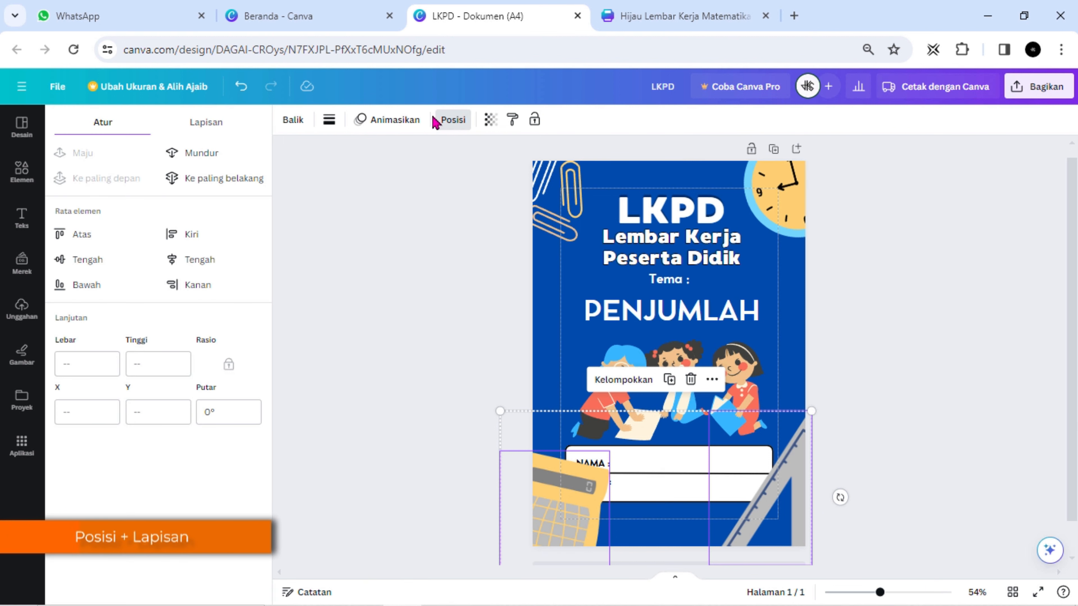
pyautogui.click(201, 124)
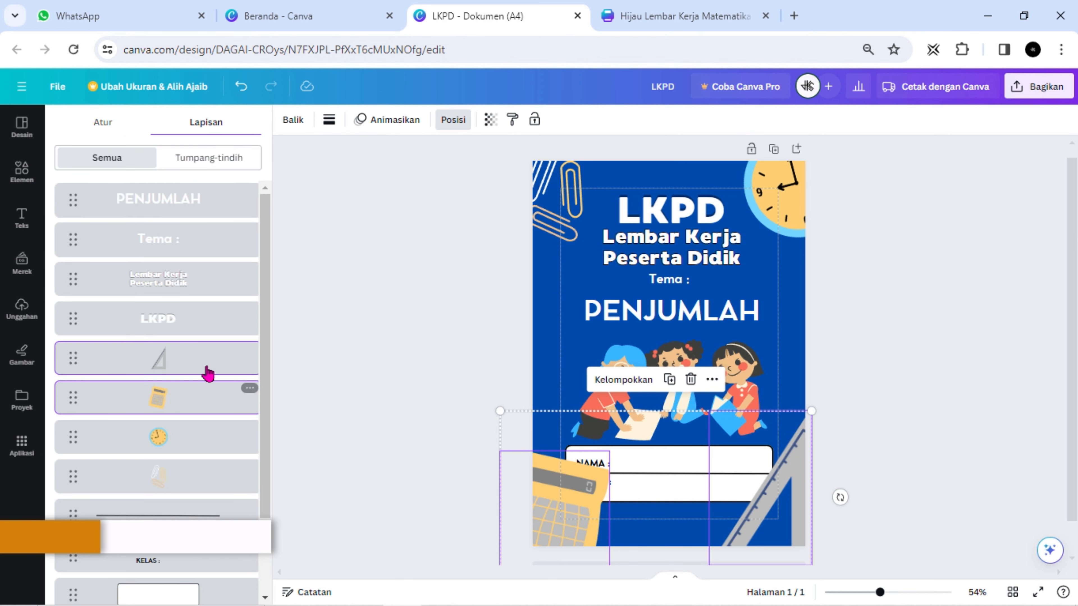
pyautogui.moveTo(208, 368); pyautogui.dragTo(193, 520)
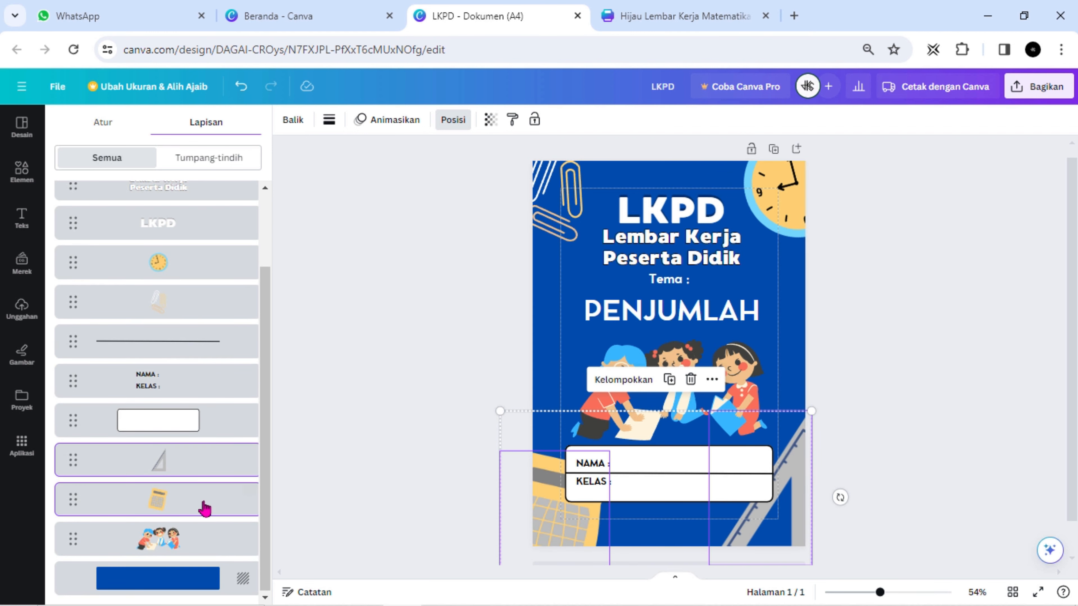
pyautogui.press('Escape')
pyautogui.press('Escape')
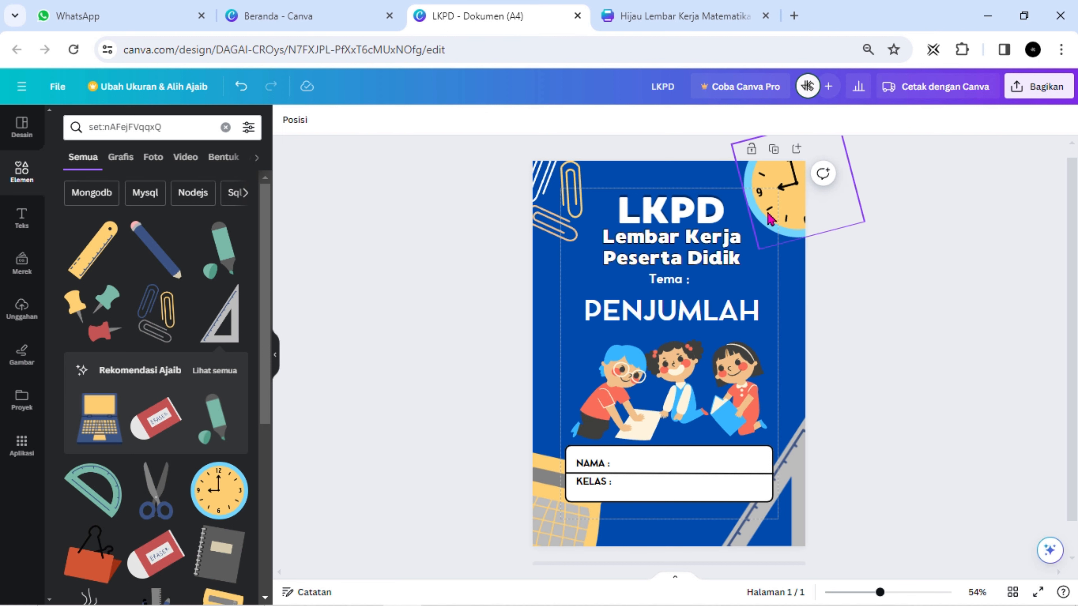
# Step: Copy the paper clips' style onto the clock and change the clock's peach color to coral red
pyautogui.click(759, 200)
pyautogui.click(569, 191)
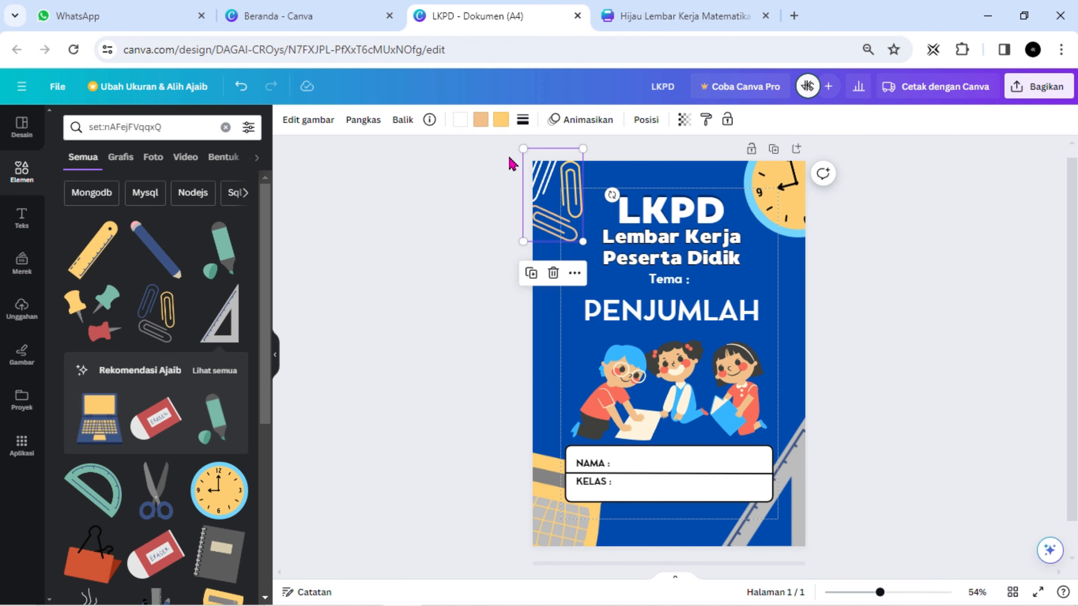
pyautogui.click(706, 122)
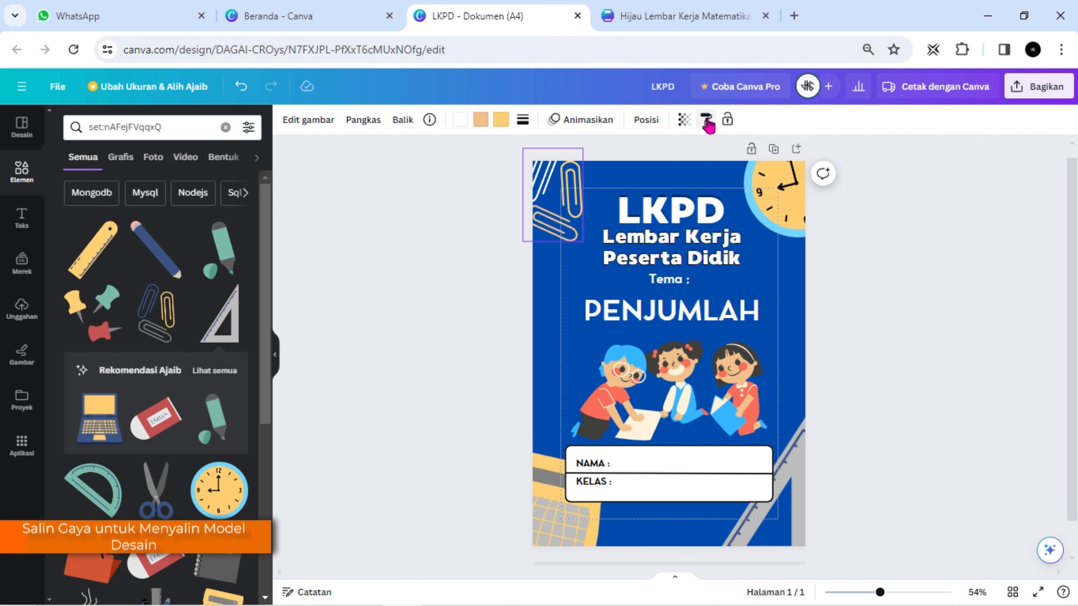
pyautogui.click(782, 196)
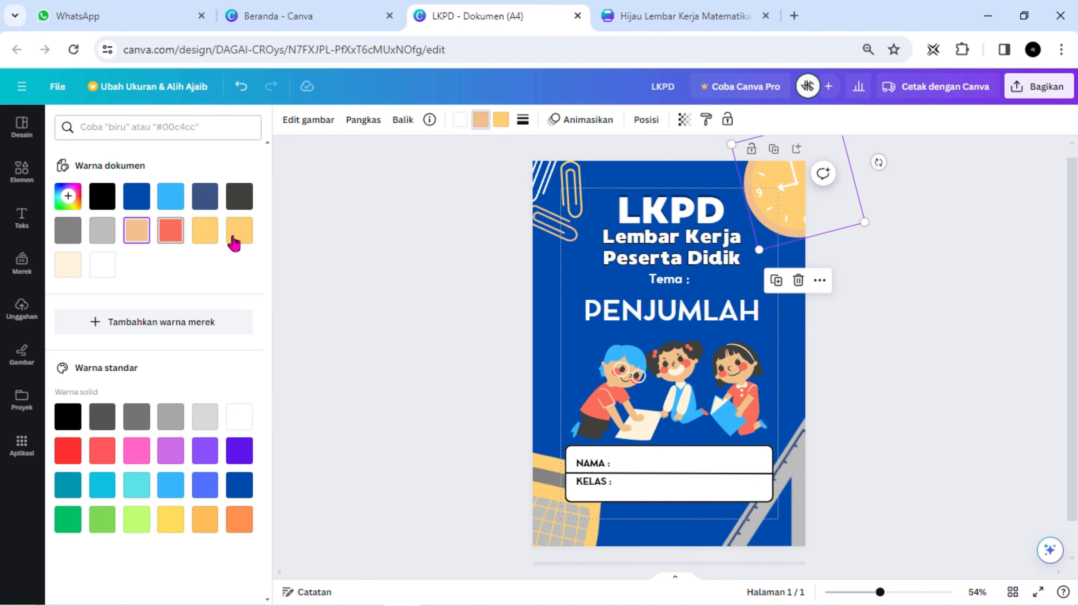
pyautogui.click(169, 231)
# Step: Copy the clock's white and coral red style onto the calculator and the triangular ruler
pyautogui.click(705, 121)
pyautogui.click(559, 527)
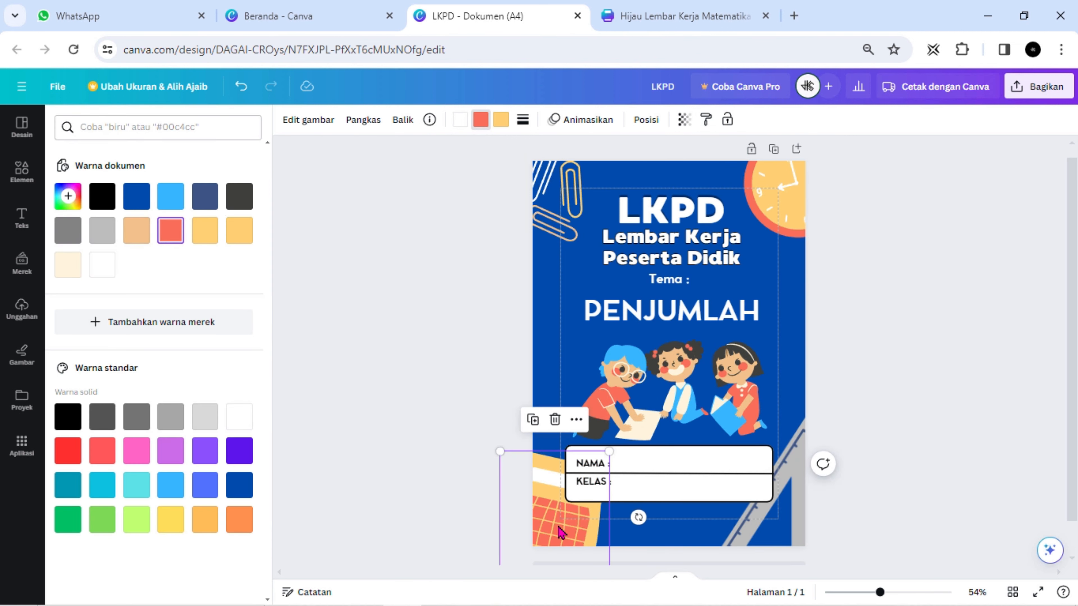
pyautogui.click(705, 121)
pyautogui.click(797, 488)
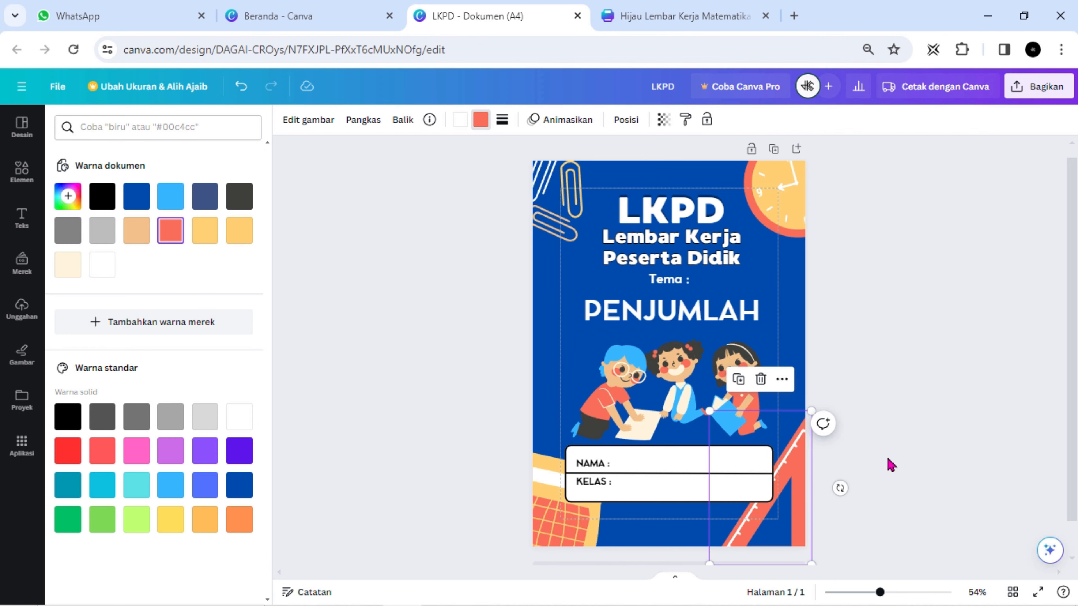
pyautogui.click(892, 465)
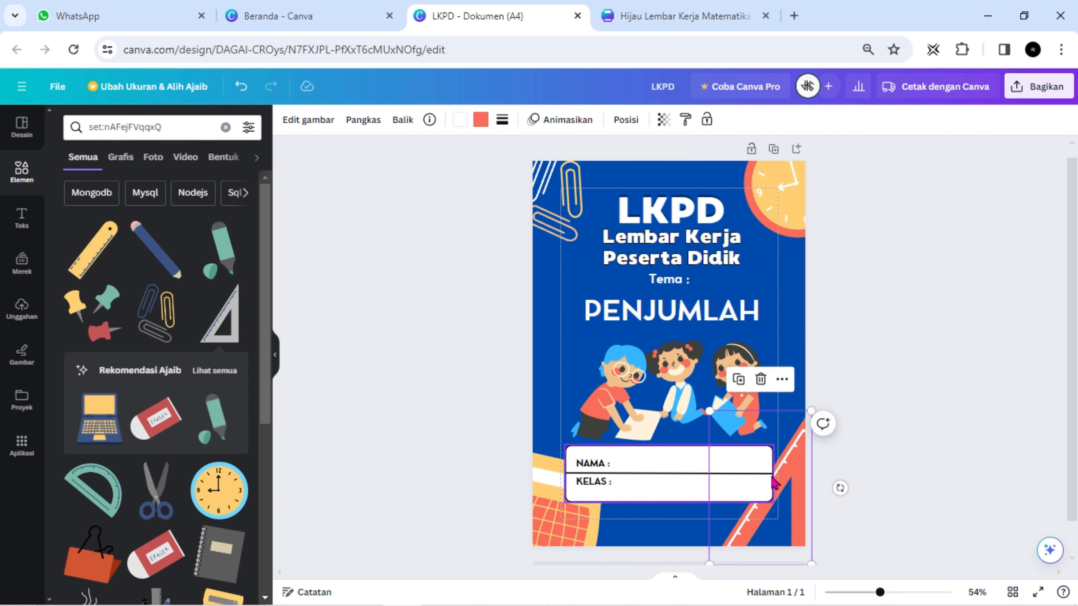
# Step: Change the triangular ruler's coral red to yellow and rotate the ruler clockwise in its corner
pyautogui.click(479, 121)
pyautogui.click(102, 231)
pyautogui.click(408, 278)
pyautogui.click(408, 278)
pyautogui.click(797, 479)
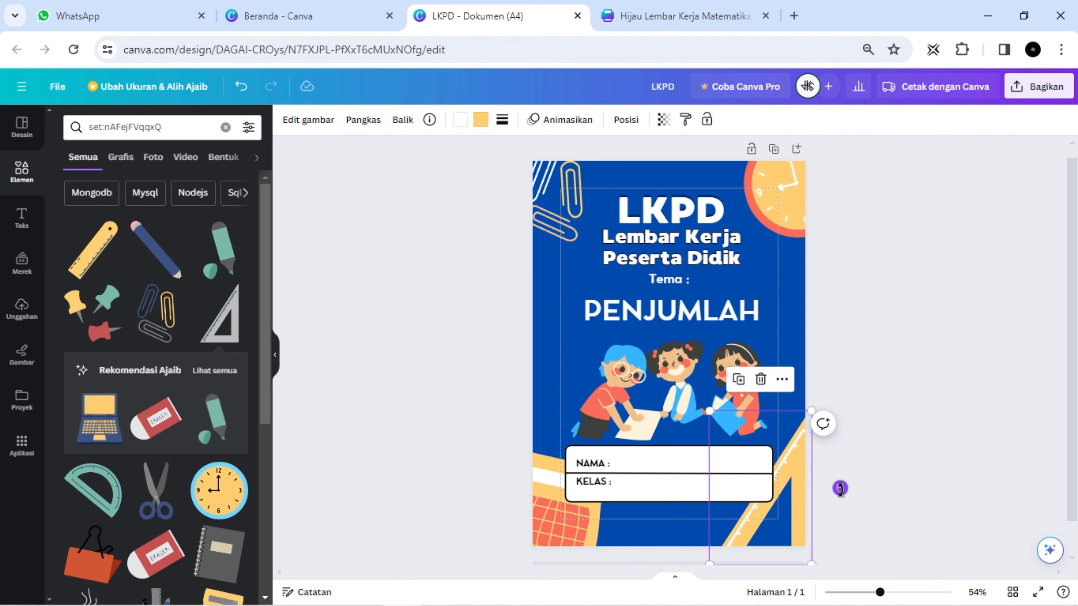
pyautogui.moveTo(840, 488); pyautogui.dragTo(952, 377)
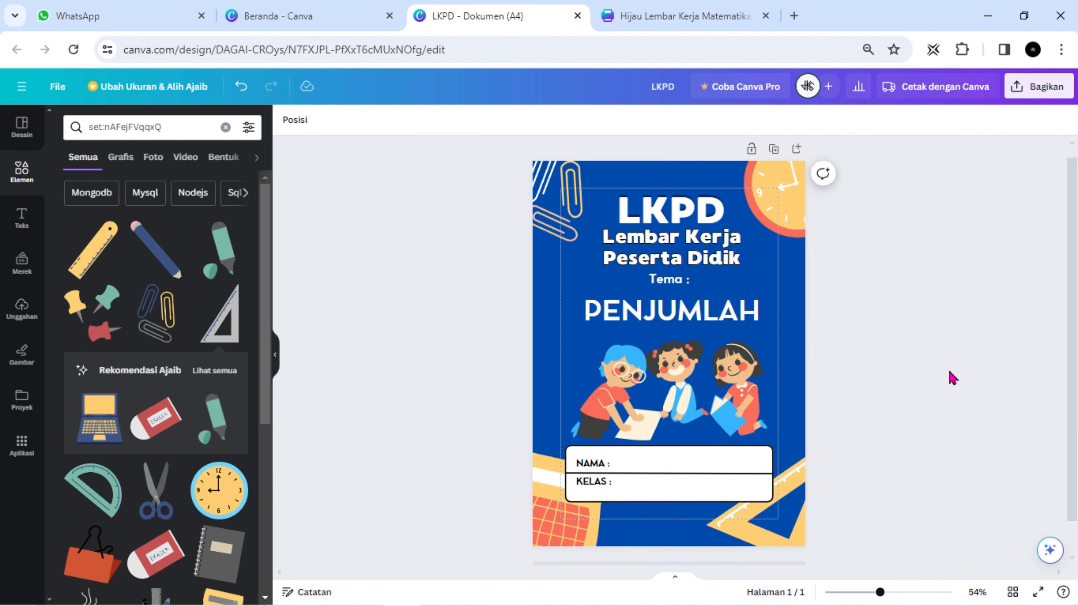
# Step: Move the children illustration slightly up, away from the name and class box
pyautogui.click(665, 306)
pyautogui.click(696, 382)
pyautogui.moveTo(697, 382); pyautogui.dragTo(696, 376)
pyautogui.click(1017, 361)
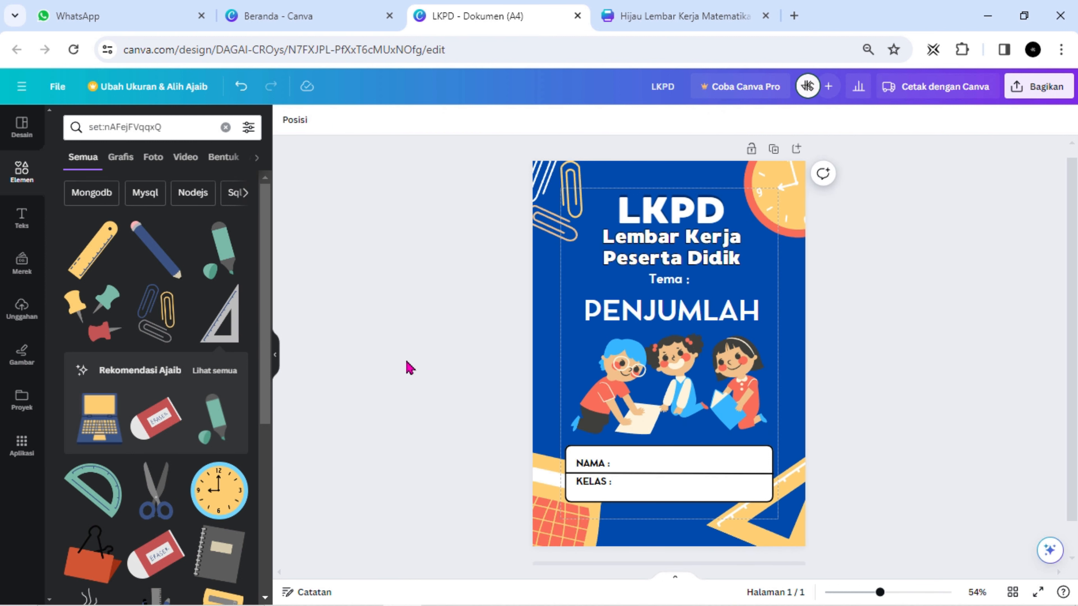
# Step: Color the "Lembar Kerja Peserta Didik" subtitle yellow
pyautogui.click(703, 237)
pyautogui.click(469, 122)
pyautogui.click(102, 231)
pyautogui.click(349, 279)
pyautogui.click(349, 279)
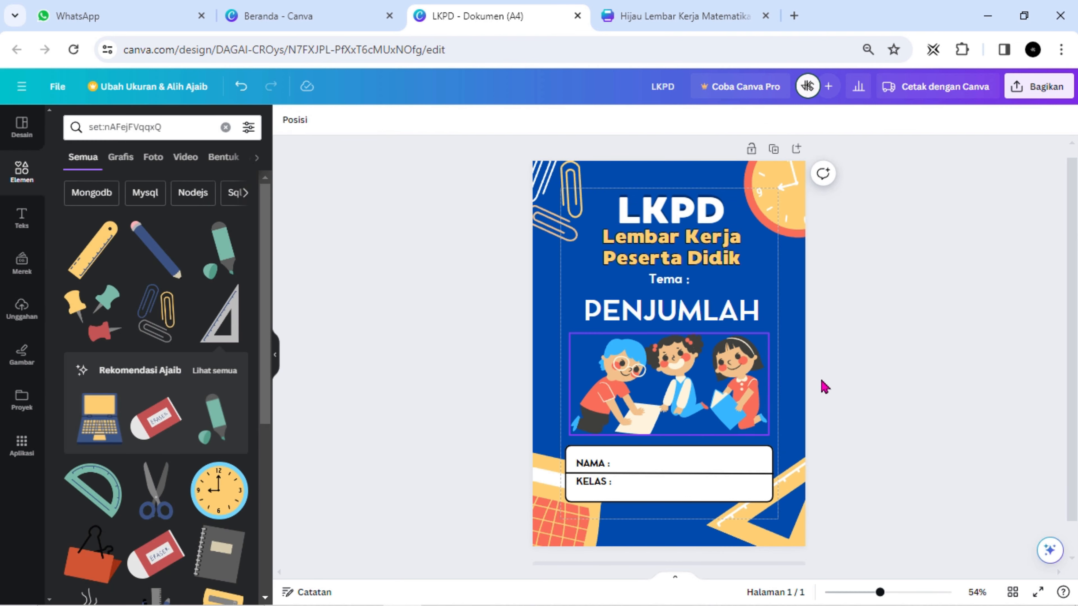
# Step: Search the elements for "PLUS", add a plus sign beside the children illustration, color it yellow and duplicate it
pyautogui.click(224, 128)
pyautogui.write('PLUS')
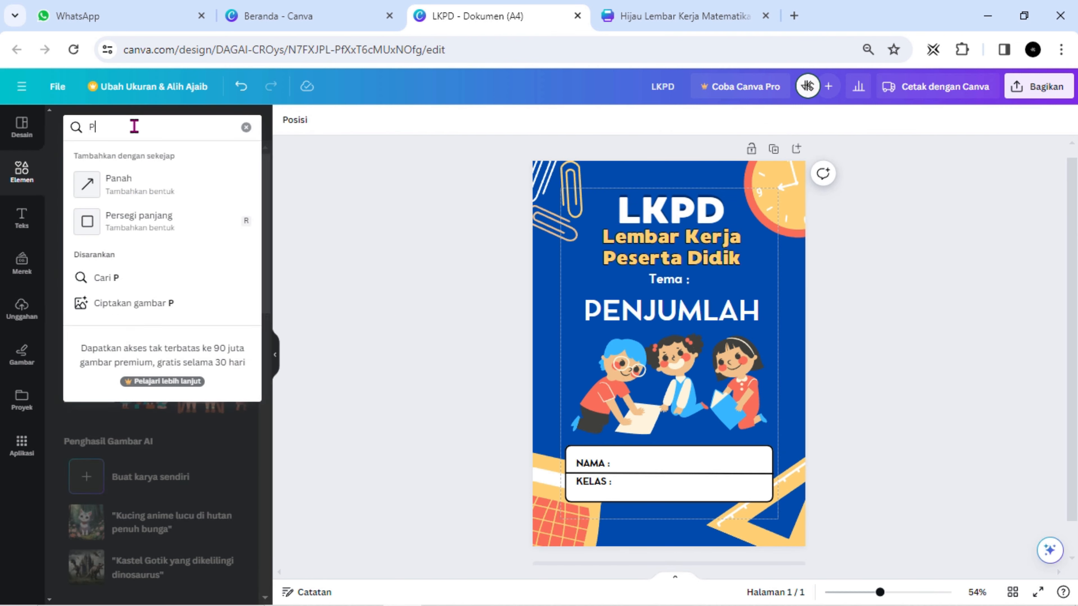
pyautogui.press('Return')
pyautogui.click(227, 229)
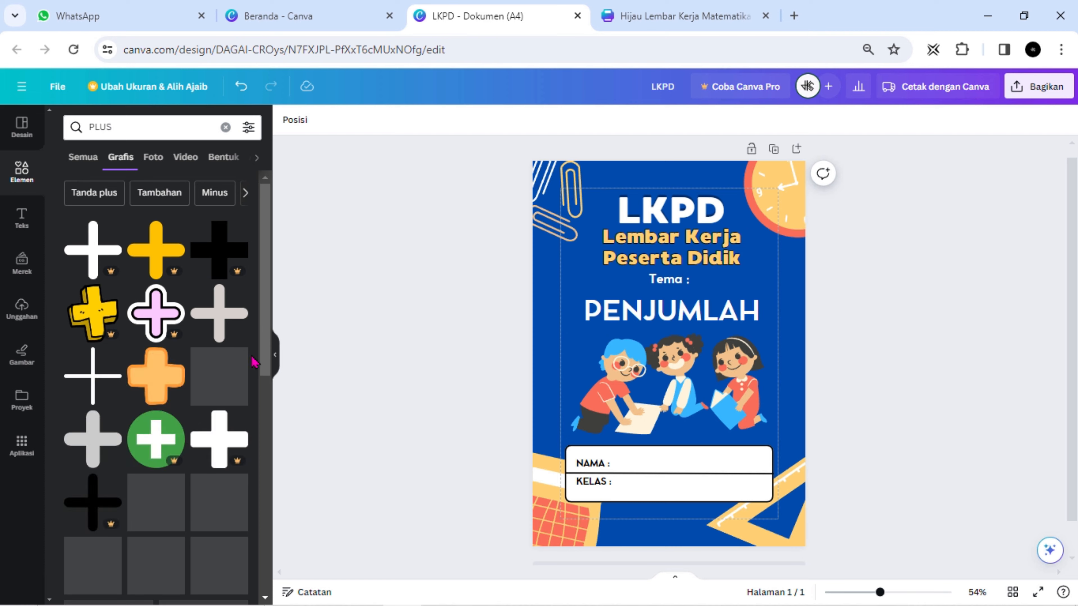
pyautogui.click(228, 316)
pyautogui.moveTo(723, 408); pyautogui.dragTo(782, 354)
pyautogui.click(460, 119)
pyautogui.click(136, 230)
pyautogui.click(559, 231)
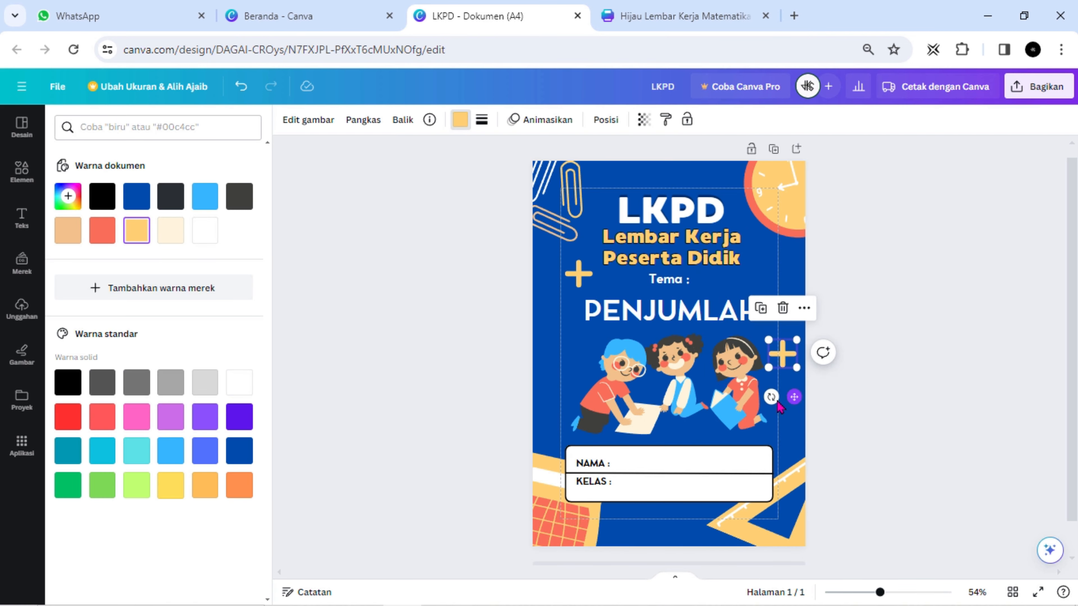
# Step: Tilt both yellow plus signs and place them on opposite sides of the children illustration, just below the PENJUMLAH title
pyautogui.moveTo(771, 397); pyautogui.dragTo(755, 389)
pyautogui.click(578, 274)
pyautogui.moveTo(567, 317); pyautogui.dragTo(583, 319)
pyautogui.moveTo(578, 275); pyautogui.dragTo(568, 358)
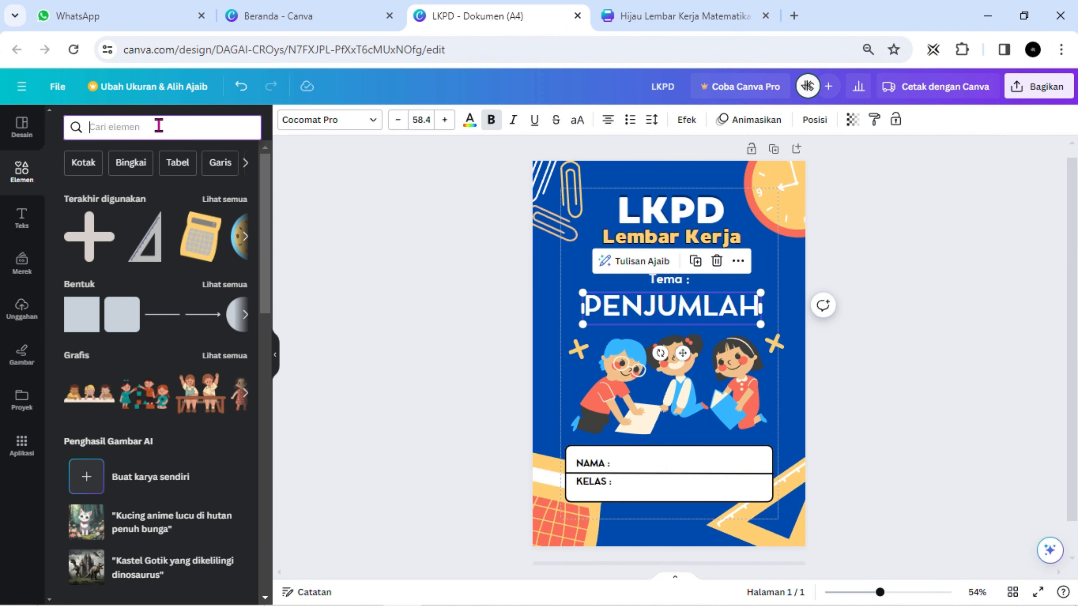
# Step: Search the graphics for "LABEL", add the brown brush-style label and size it behind the PENJUMLAH title
pyautogui.click(158, 126)
pyautogui.write('LABEL')
pyautogui.press('Return')
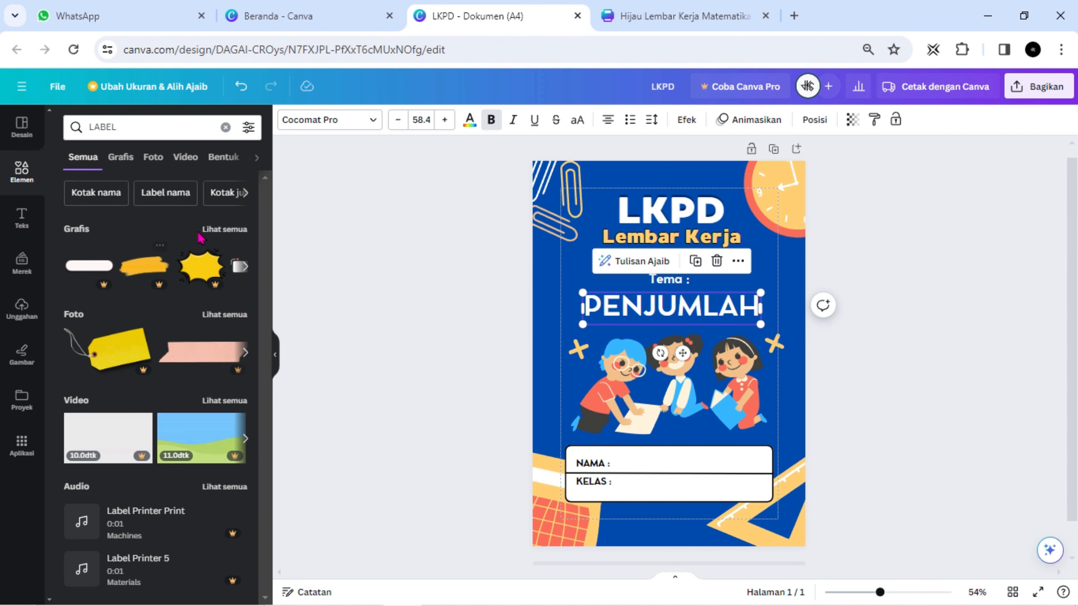
pyautogui.click(212, 232)
pyautogui.press('Escape')
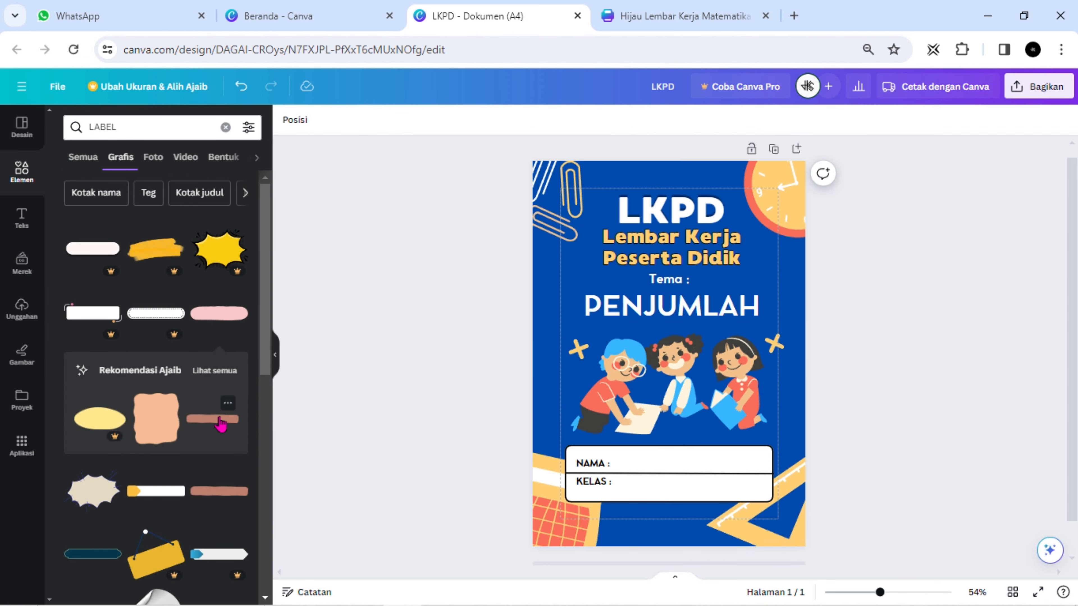
pyautogui.click(219, 419)
pyautogui.moveTo(677, 354); pyautogui.dragTo(756, 303)
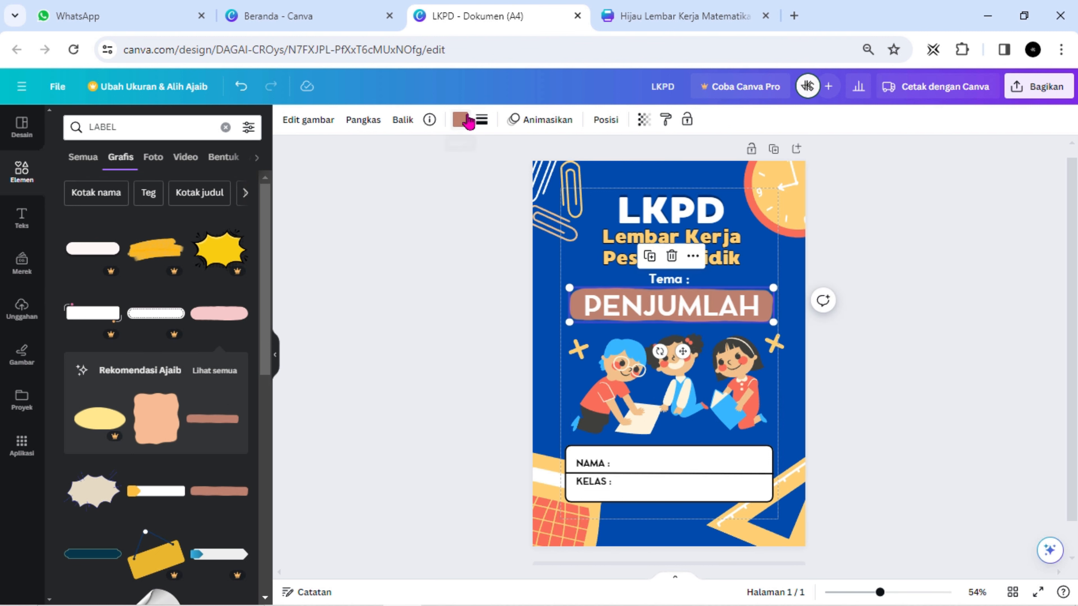
# Step: Color the title label coral red and shrink it slightly together with the PENJUMLAH text
pyautogui.click(466, 120)
pyautogui.click(359, 314)
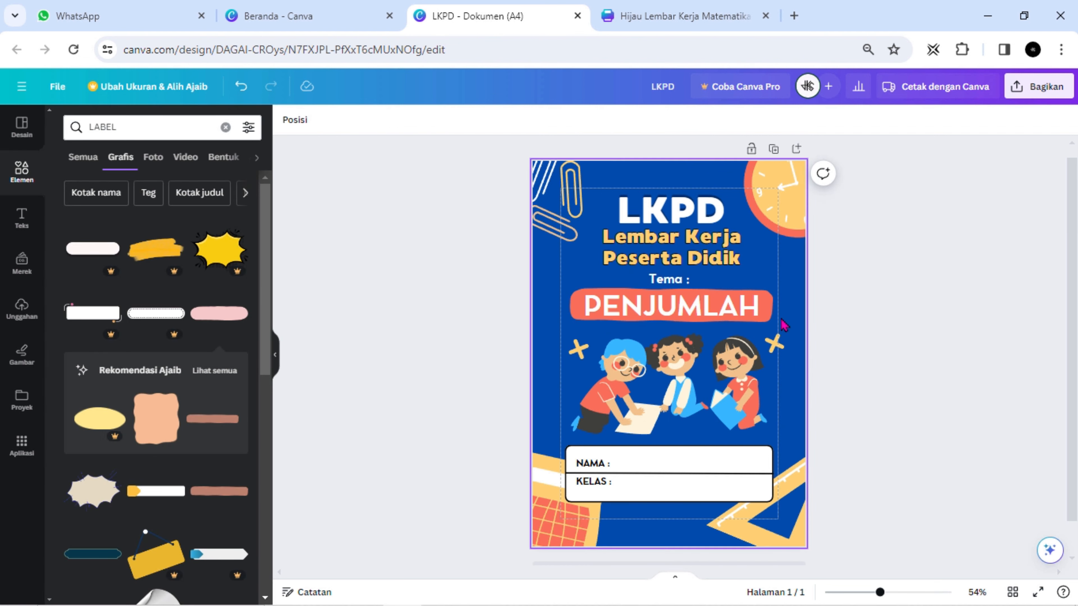
pyautogui.click(767, 306)
pyautogui.keyDown('shift'); pyautogui.click(756, 303); pyautogui.keyUp('shift')
pyautogui.moveTo(771, 285); pyautogui.dragTo(762, 294)
pyautogui.click(907, 324)
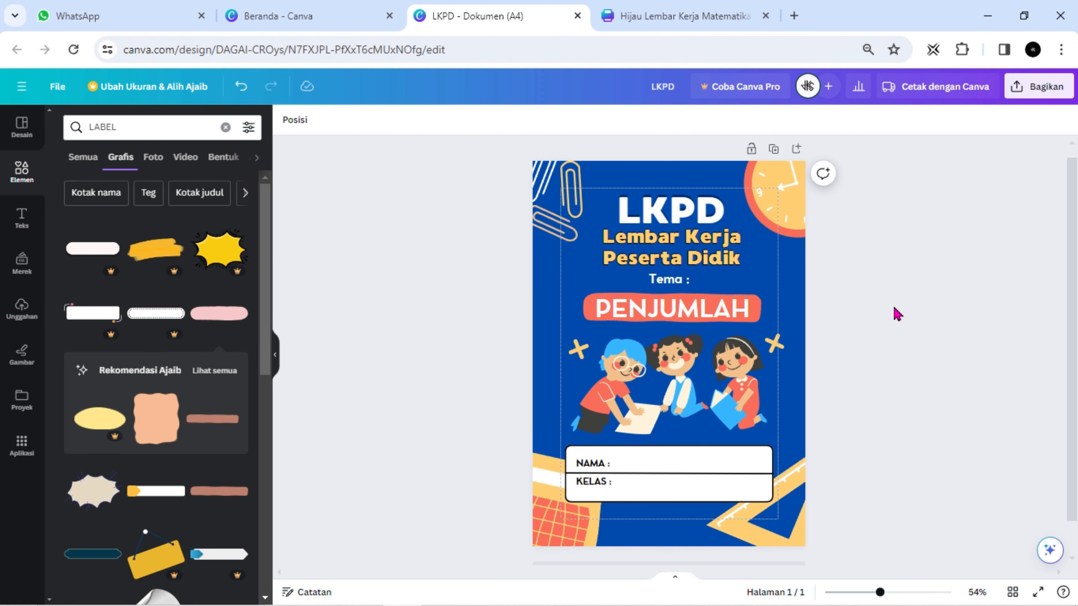
# Step: Add a new page after the finished cover
pyautogui.scroll(-1, 896, 314)
pyautogui.scroll(1, 895, 313)
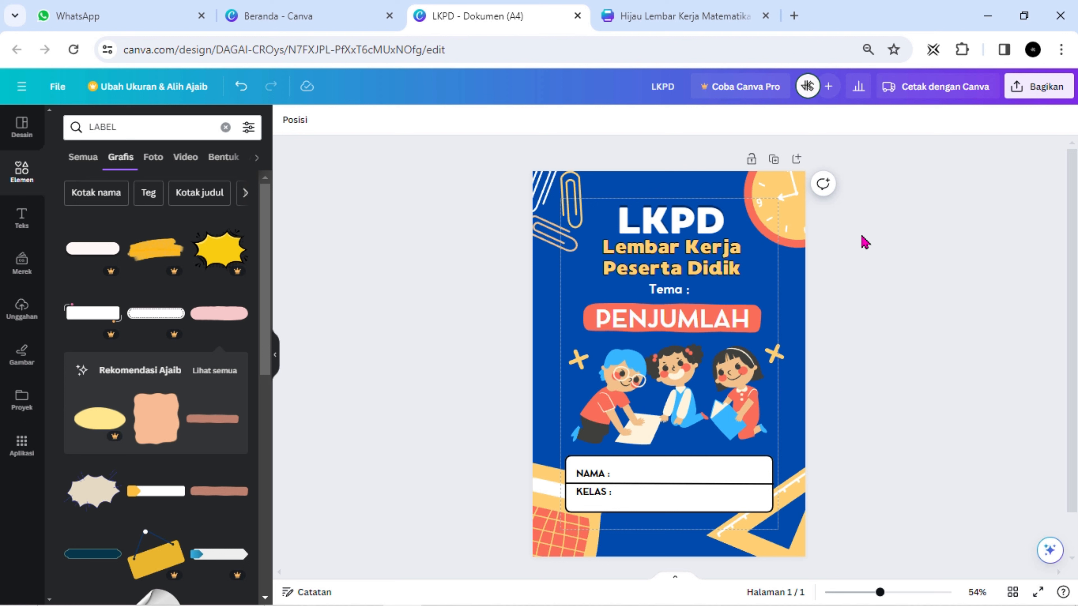
pyautogui.scroll(-1, 866, 246)
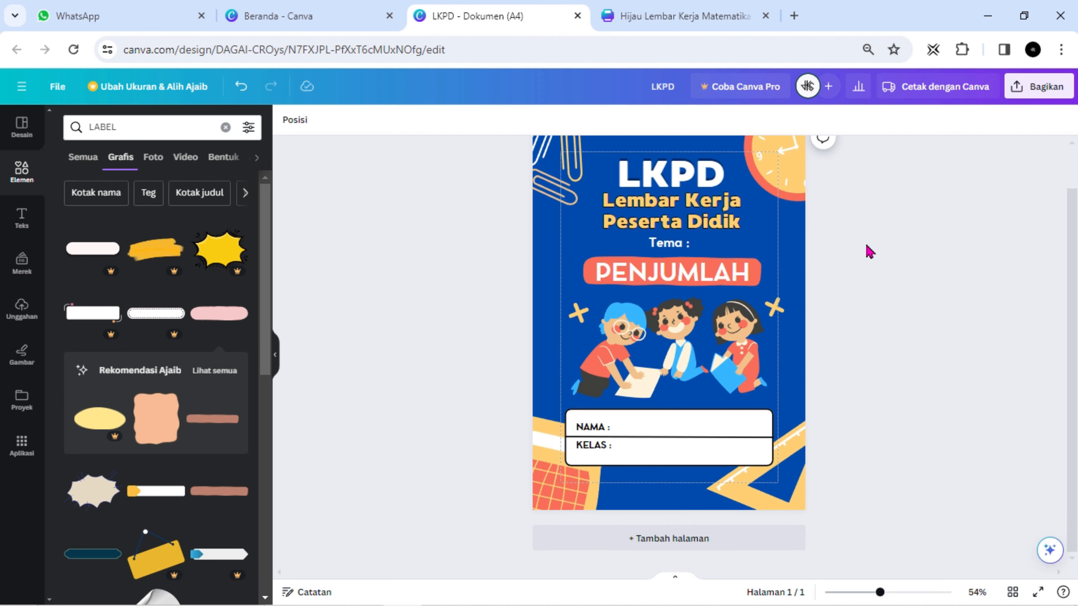
pyautogui.scroll(1, 869, 251)
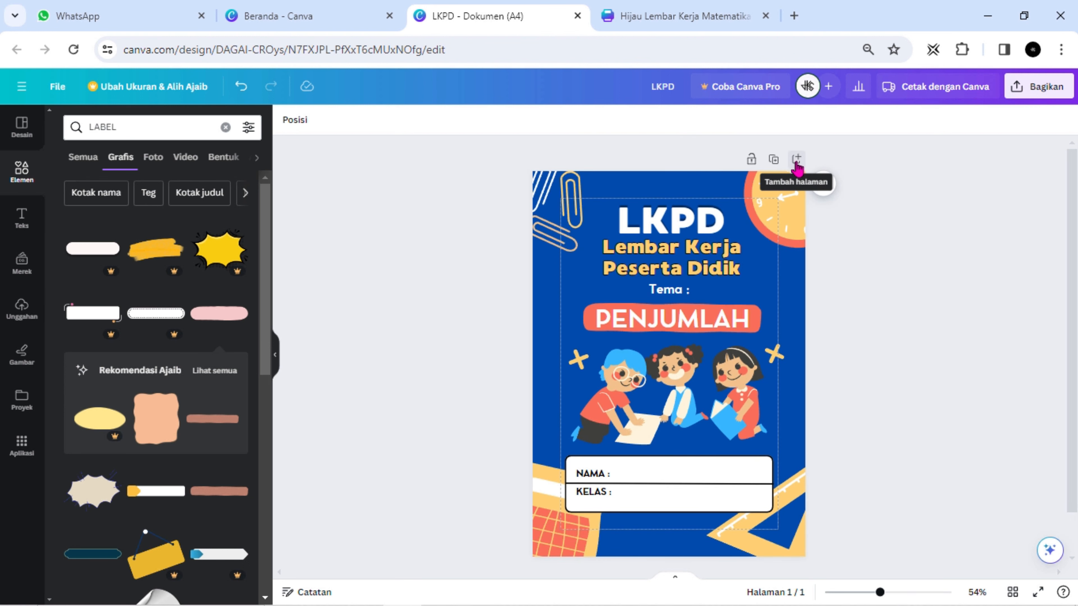
pyautogui.click(794, 162)
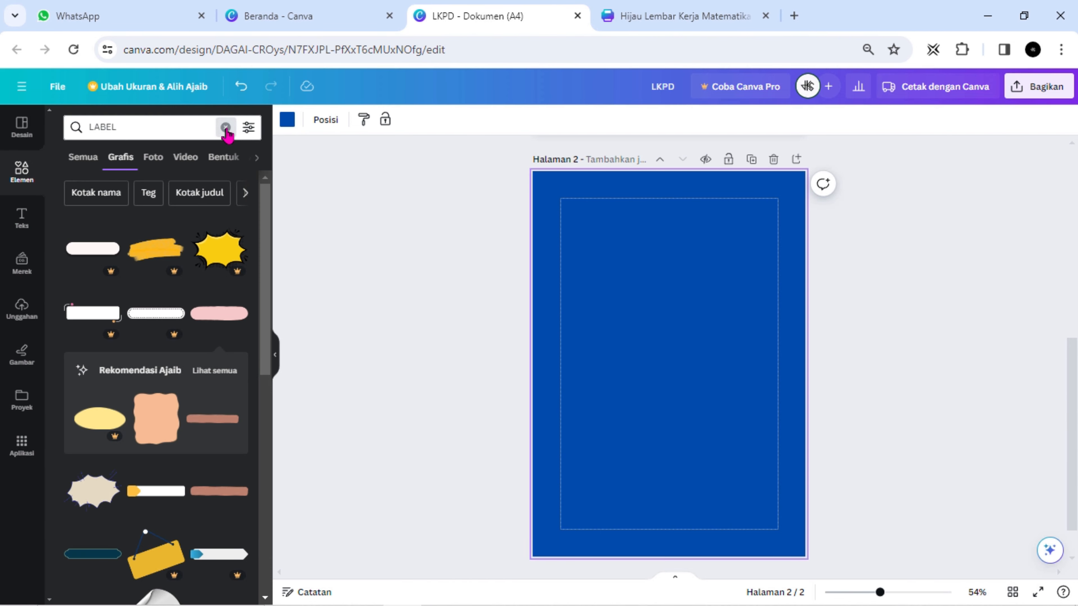
# Step: Add a rounded rectangle about 179 mm wide that nearly fills page 2, and color it white
pyautogui.click(226, 128)
pyautogui.click(121, 317)
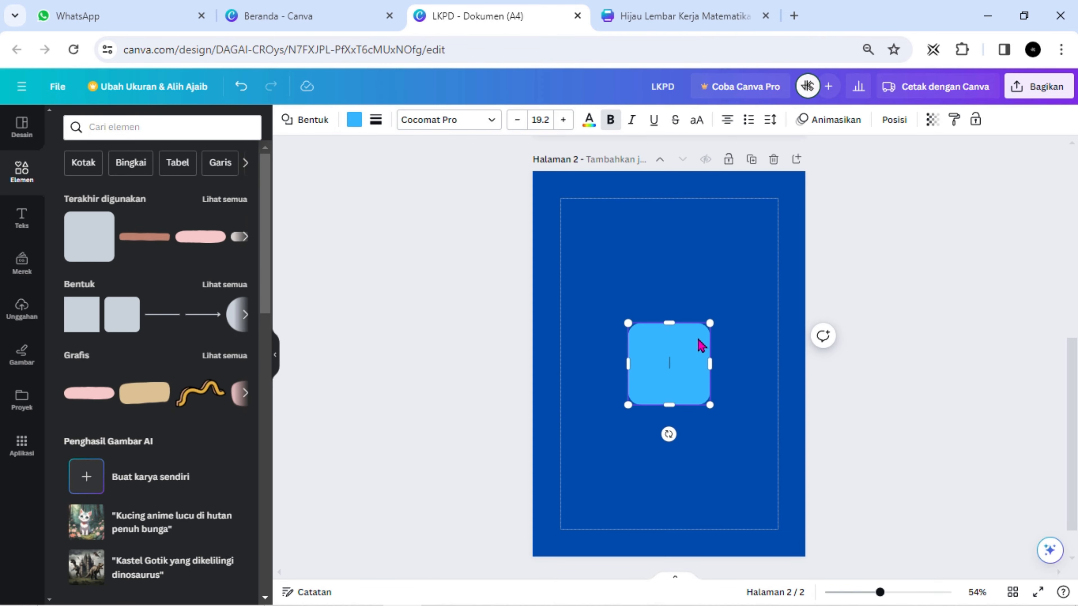
pyautogui.moveTo(699, 346); pyautogui.dragTo(787, 231)
pyautogui.moveTo(676, 272); pyautogui.dragTo(675, 545)
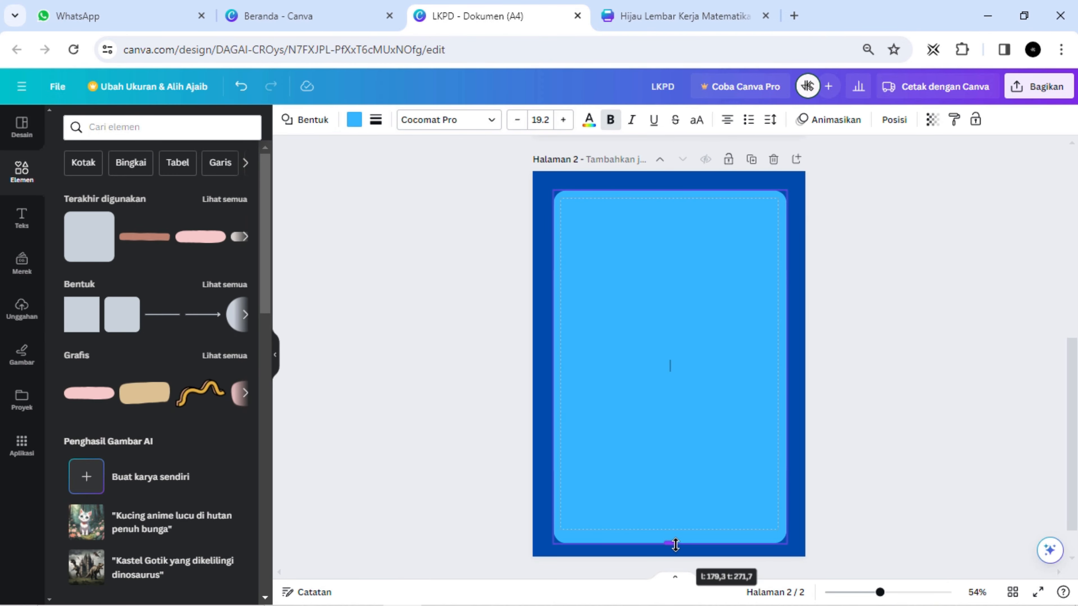
pyautogui.click(354, 121)
pyautogui.click(205, 232)
pyautogui.click(414, 254)
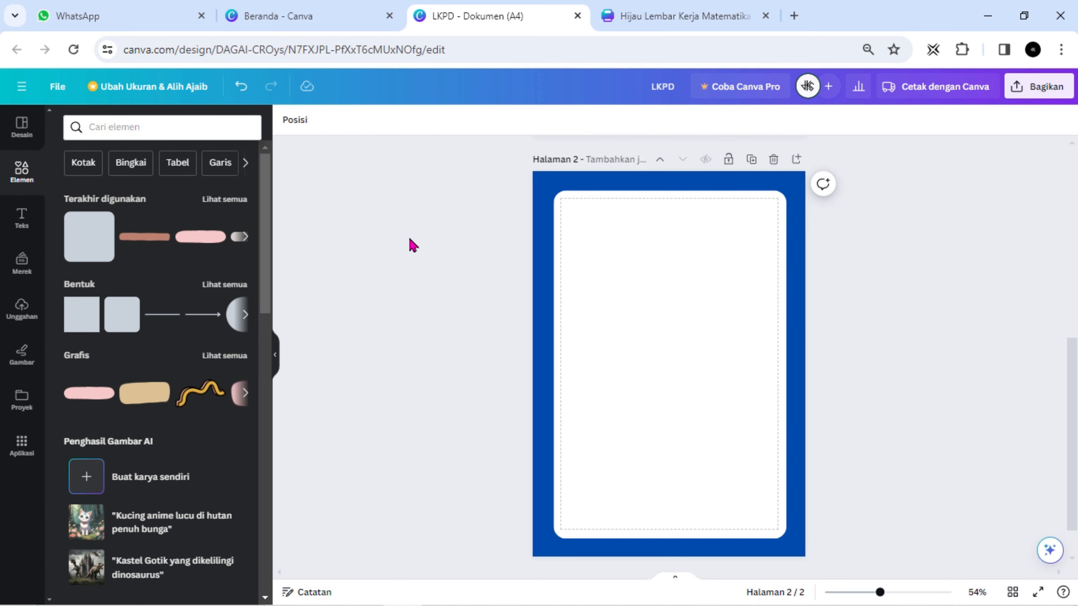
# Step: Add the subheading "Menghitung Jumlah Sayur" and place it at the upper edge of the white panel
pyautogui.click(21, 217)
pyautogui.click(129, 305)
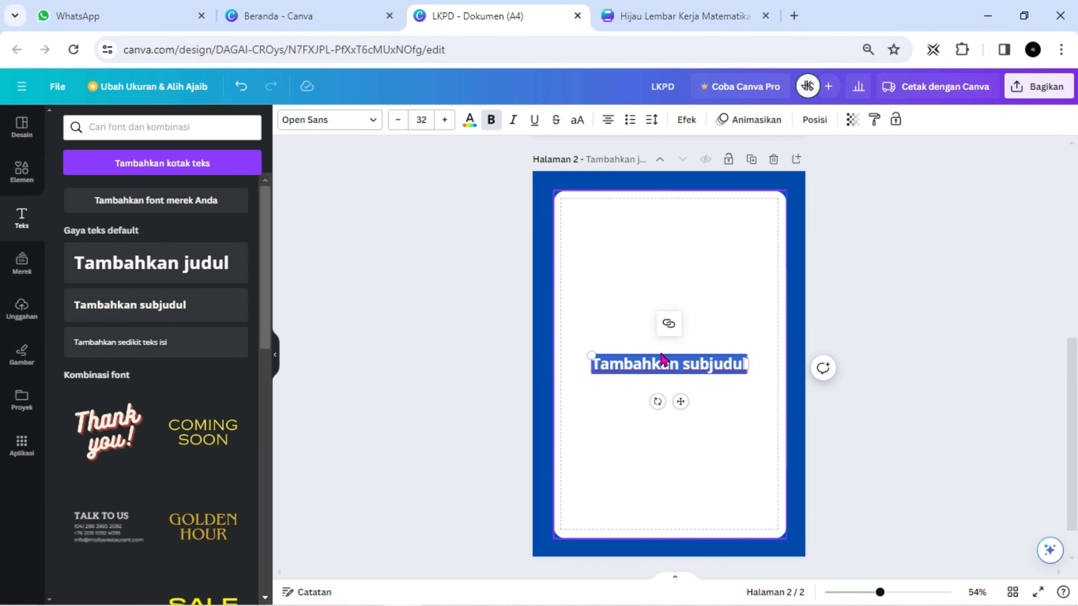
pyautogui.write('Menghitung')
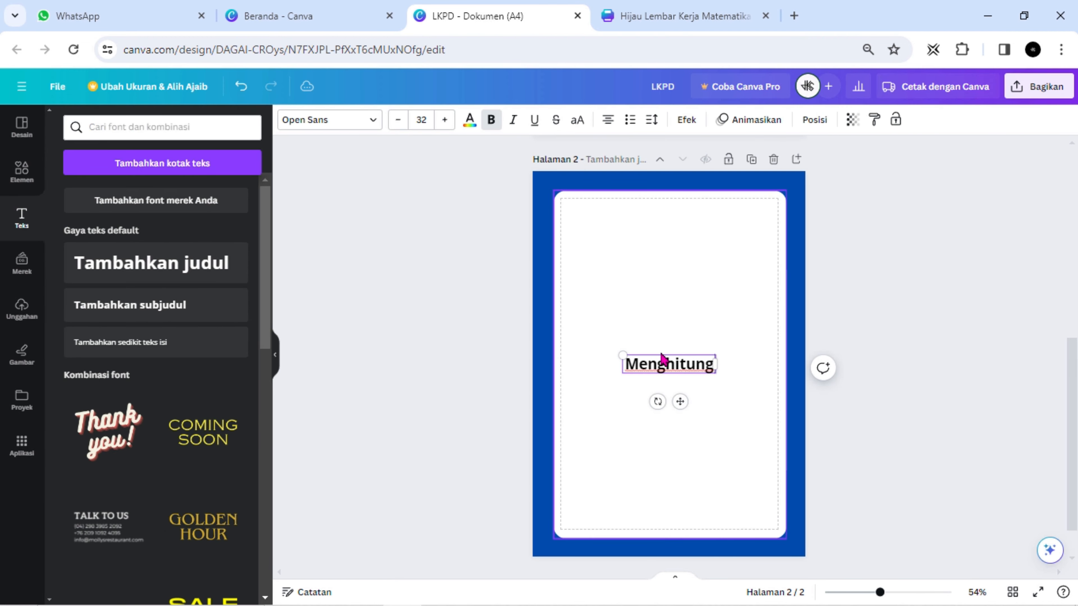
pyautogui.write(' Jumlah Sayur')
pyautogui.moveTo(681, 401); pyautogui.dragTo(698, 236)
pyautogui.click(847, 252)
# Step: Duplicate the subheading below itself, change its text to "Hitunglah jumlah dari sayur pada tabel berikut dengan benar !" and shrink it to size 20.6
pyautogui.click(701, 209)
pyautogui.hotkey('ctrl', 'd')
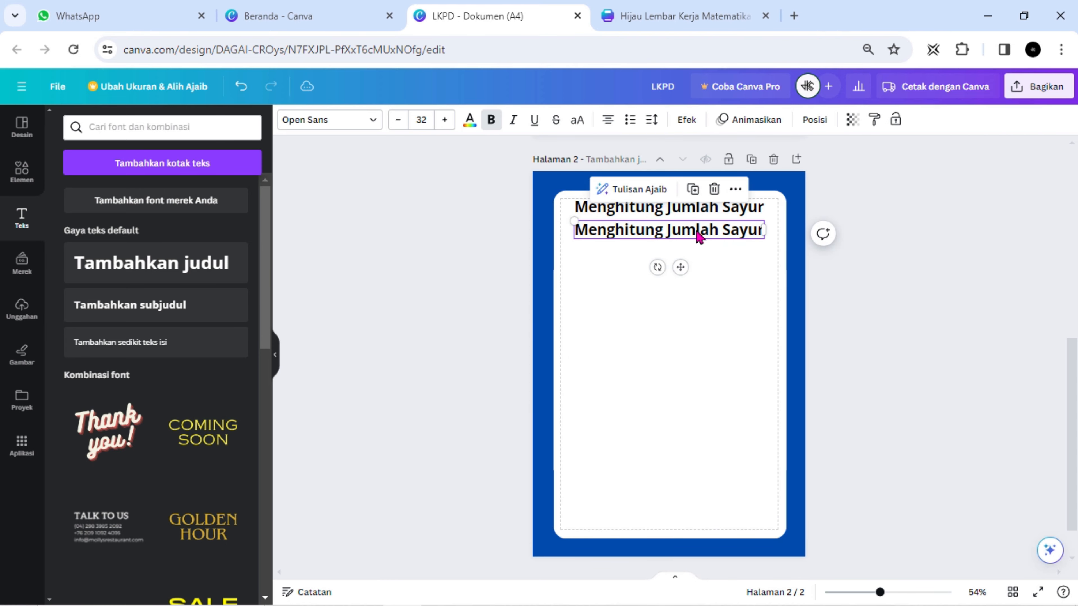
pyautogui.doubleClick(697, 232)
pyautogui.write('Hitunglah jumlah')
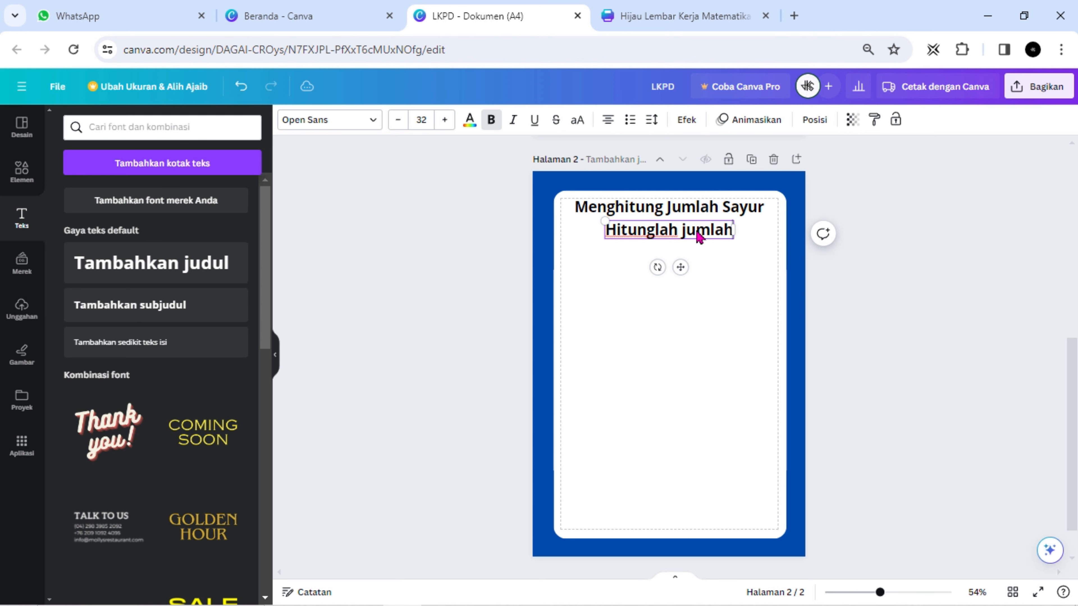
pyautogui.write(' dari sayur dada')
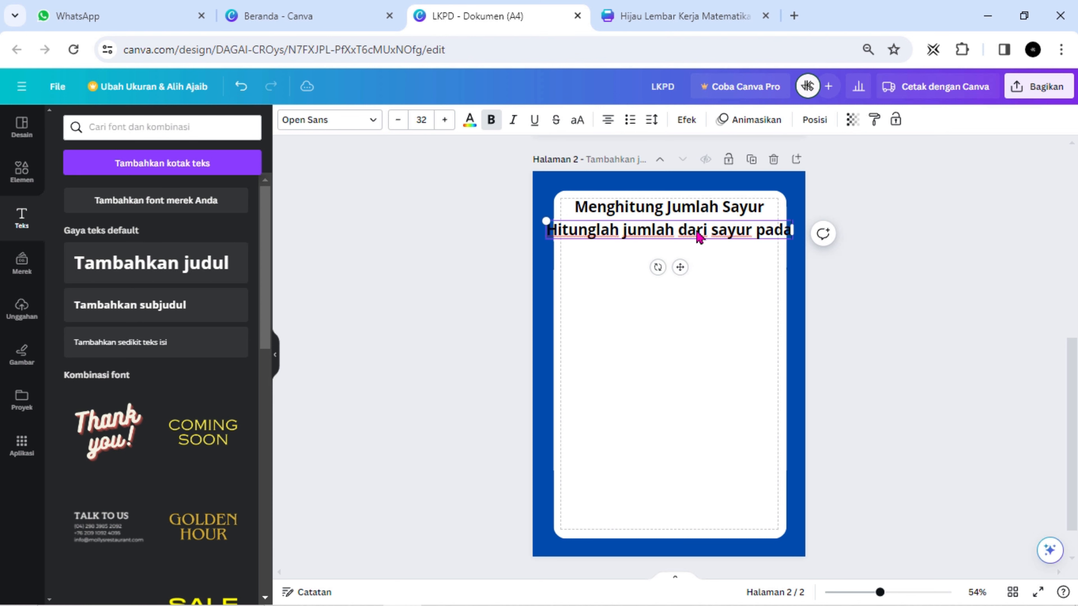
pyautogui.write(' tabel derikut deng')
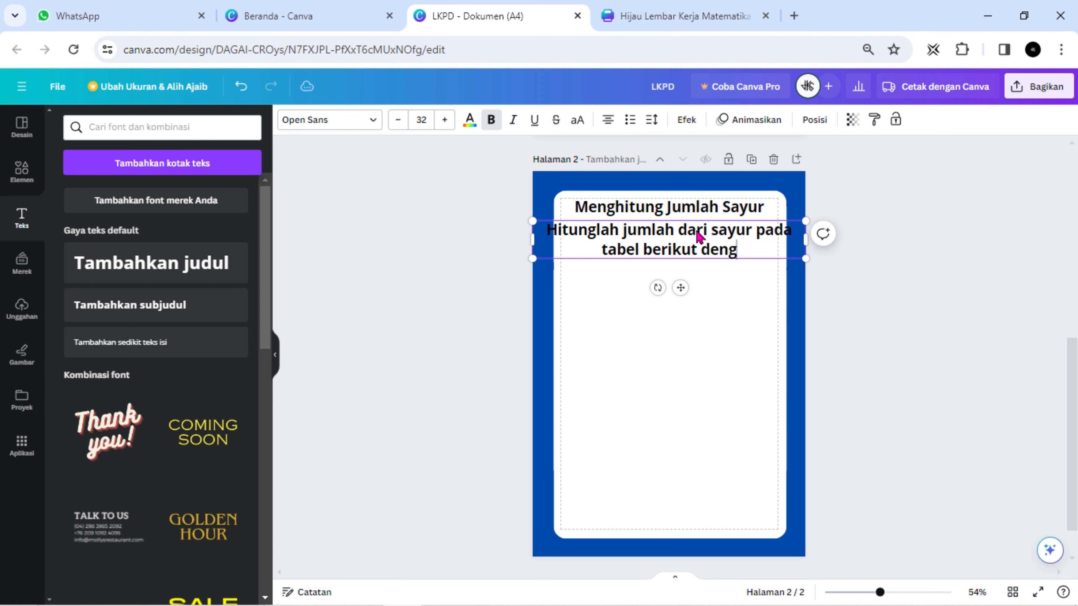
pyautogui.write('an benar !')
pyautogui.moveTo(805, 258); pyautogui.dragTo(708, 246)
pyautogui.moveTo(632, 275); pyautogui.dragTo(679, 281)
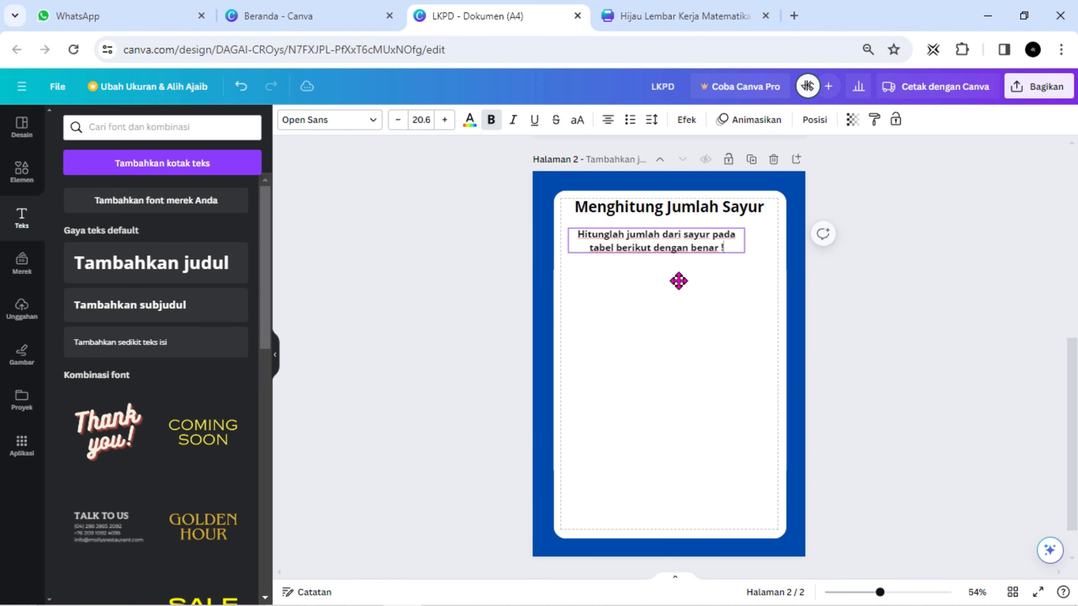
# Step: Return to the cover page and select the "Tema :" text
pyautogui.click(995, 312)
pyautogui.scroll(3, 801, 329)
pyautogui.scroll(2, 765, 283)
pyautogui.click(681, 264)
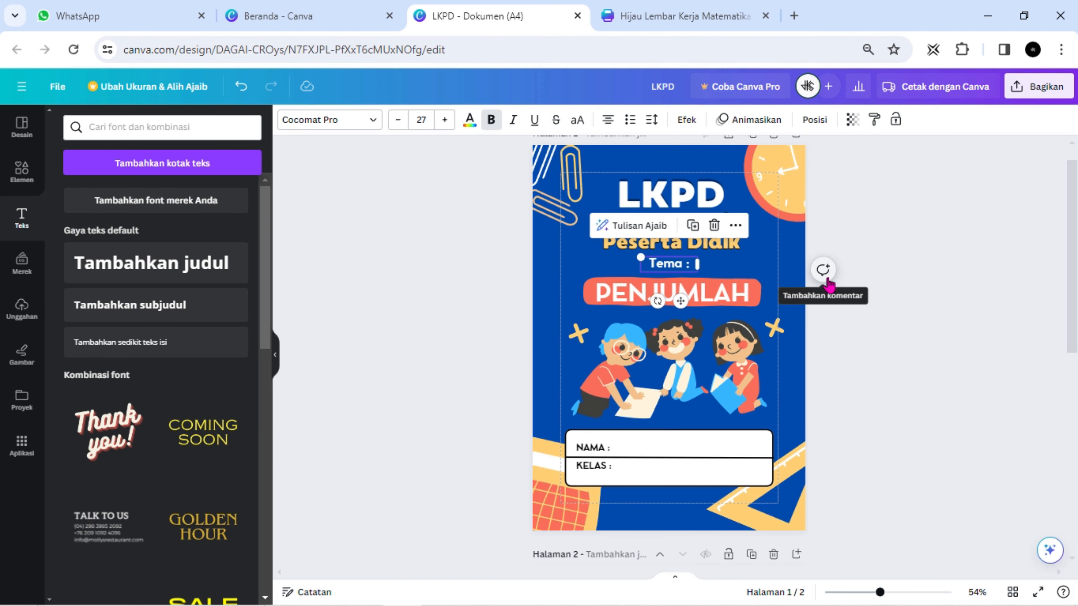